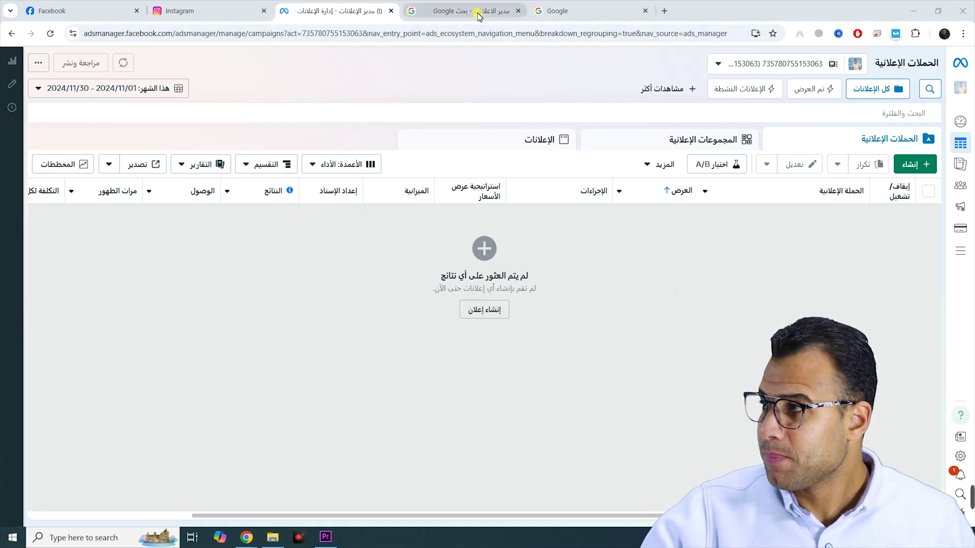
Open Meta Ads Manager from the Google results for مدير الاعلانات, return to the already open Ads Manager, and close the duplicate tab.
left_click(457, 10)
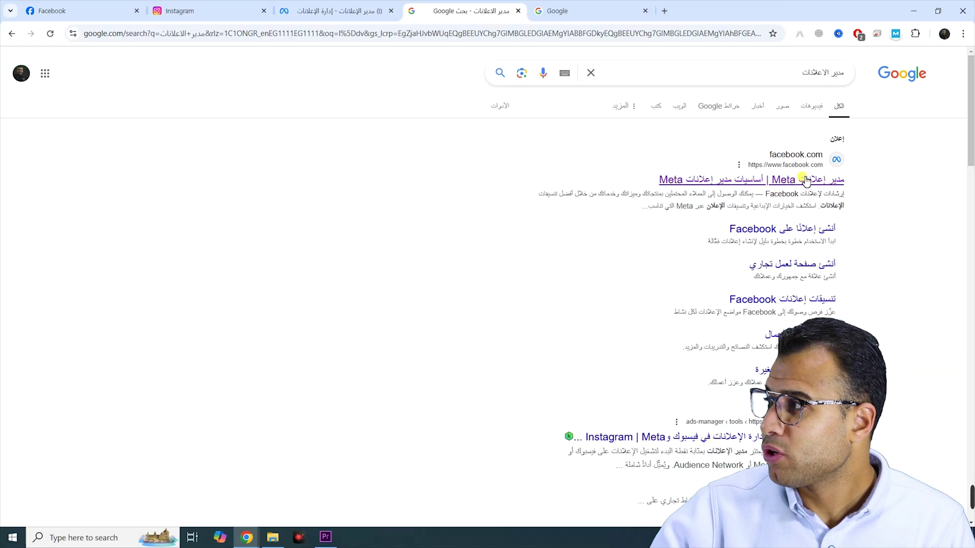
left_click(817, 187)
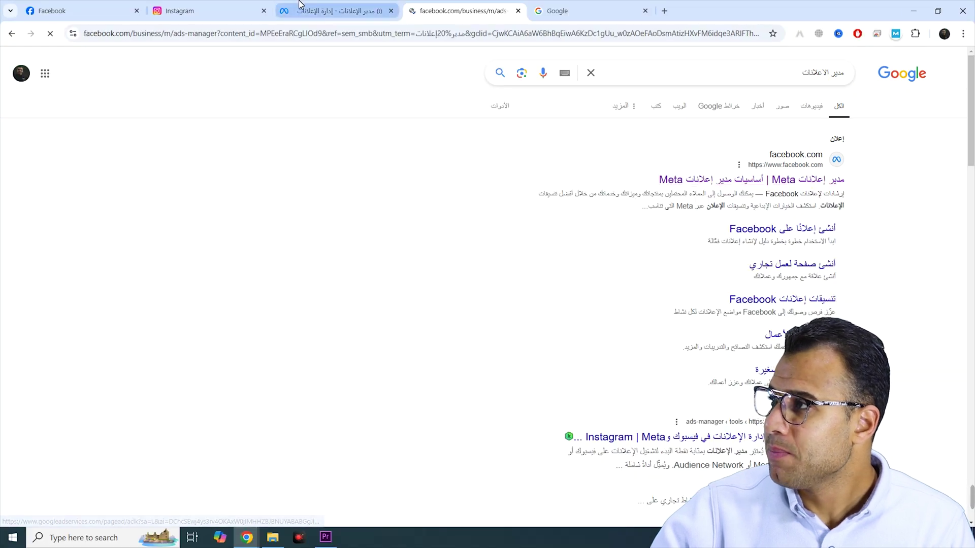
left_click(325, 11)
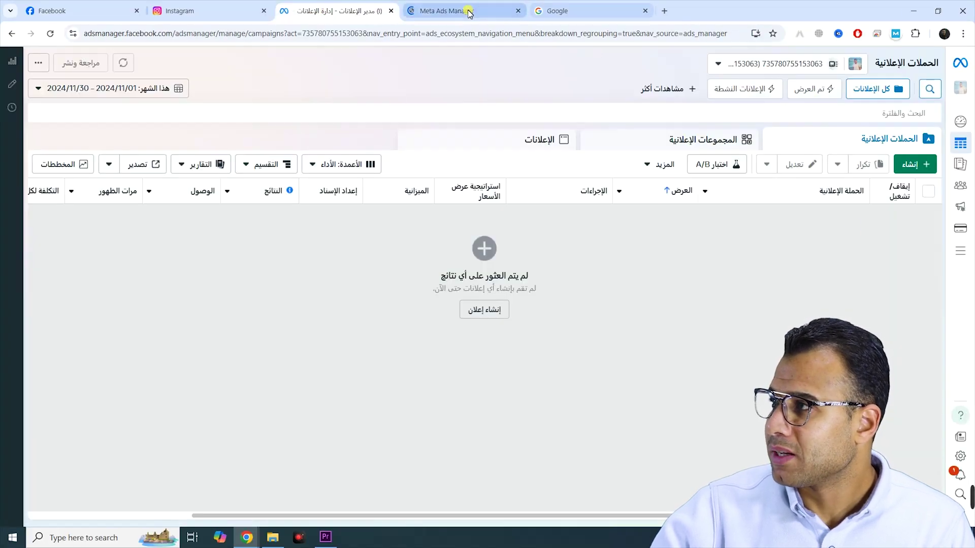
left_click(447, 11)
left_click(764, 261)
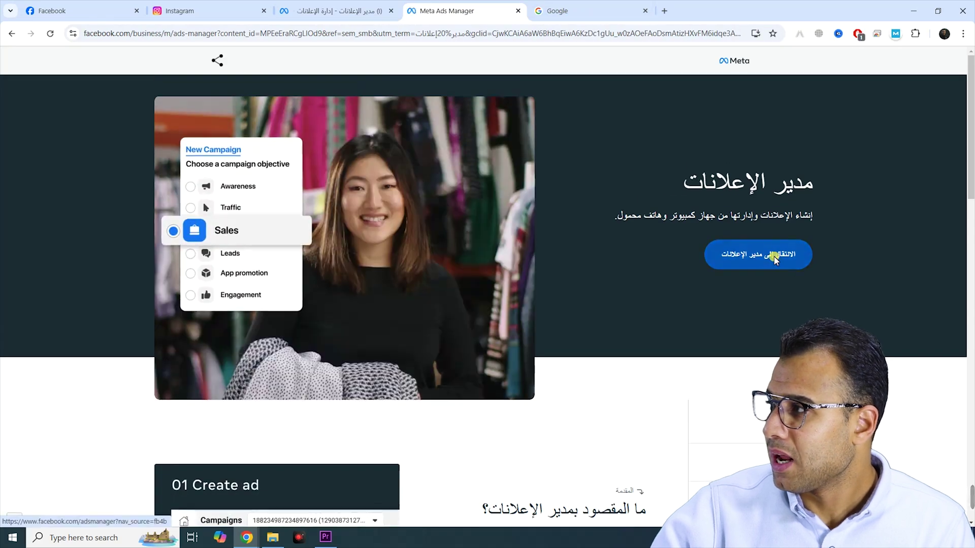
left_click(350, 15)
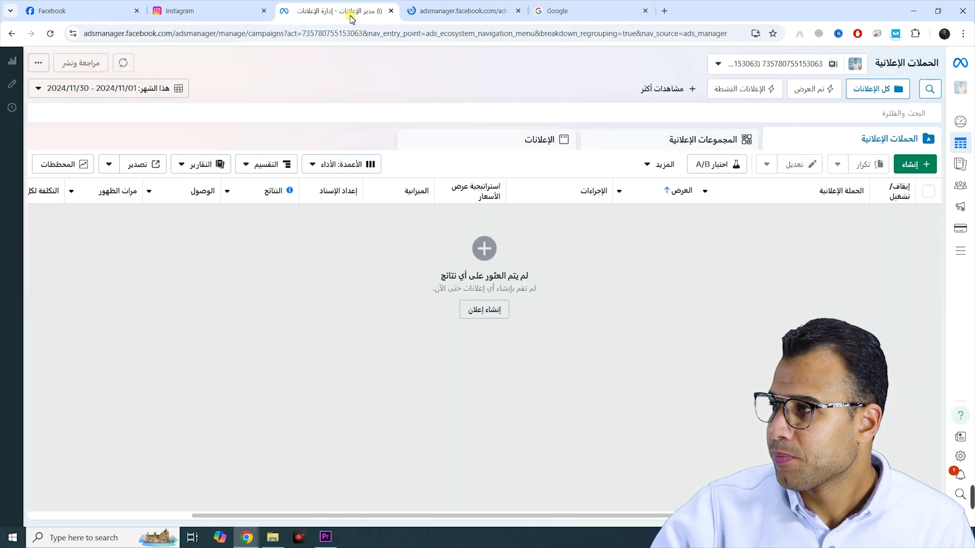
left_click(454, 14)
left_click(319, 6)
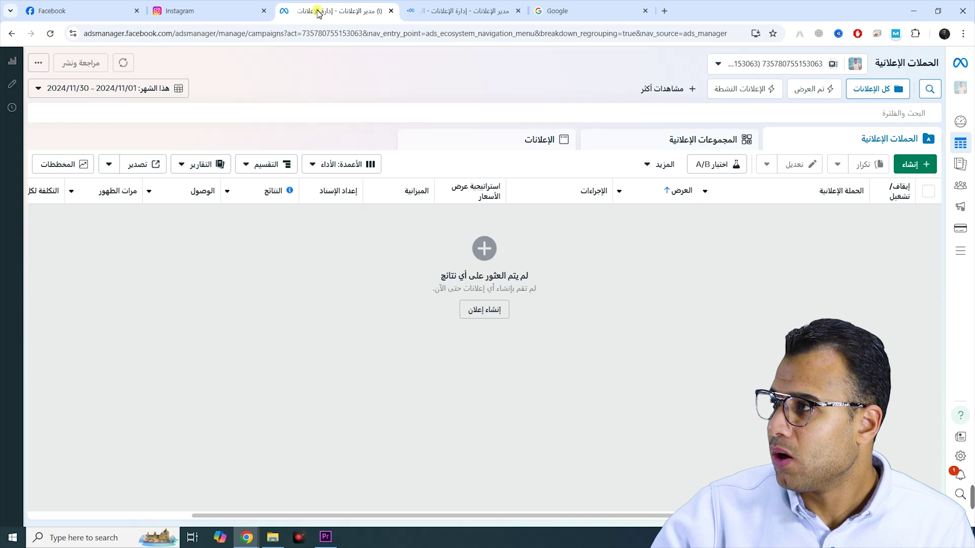
left_click(517, 11)
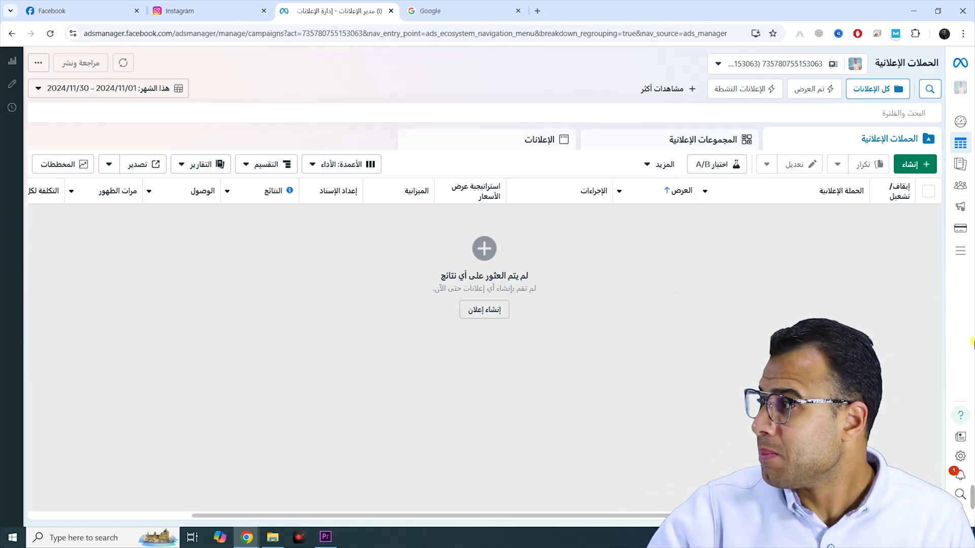
Start adding funds from the ad account's billing and payments page and set the amount to EGP 2,000.
mouse_move(939, 229)
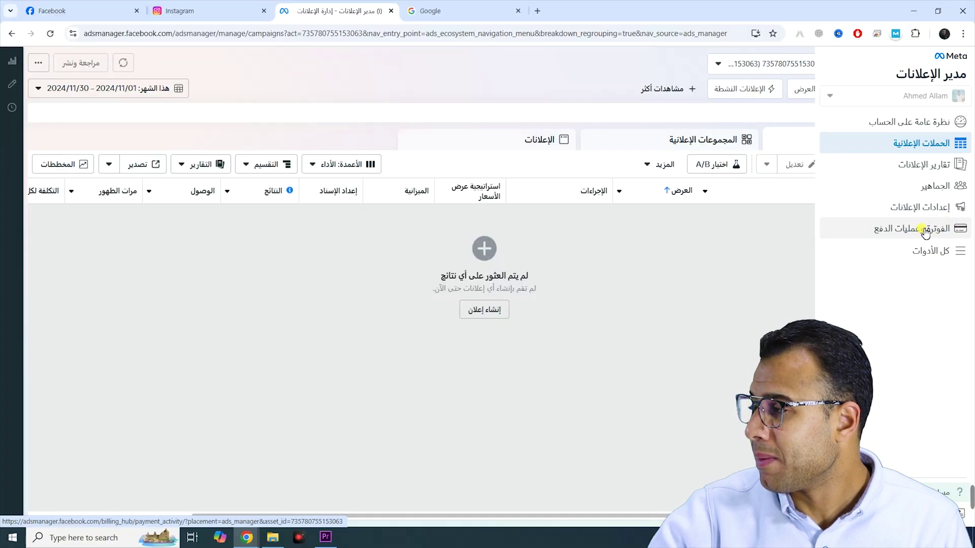
left_click(924, 232)
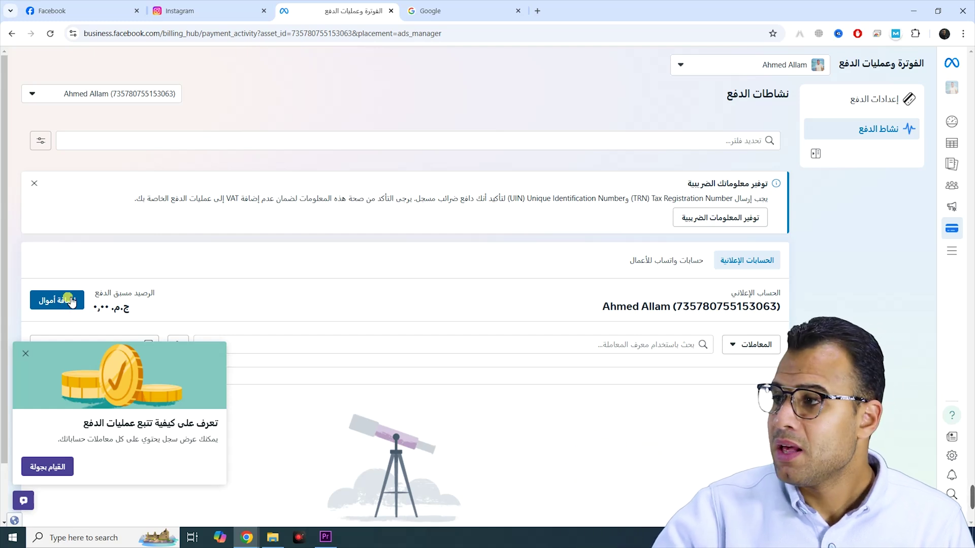
left_click(70, 303)
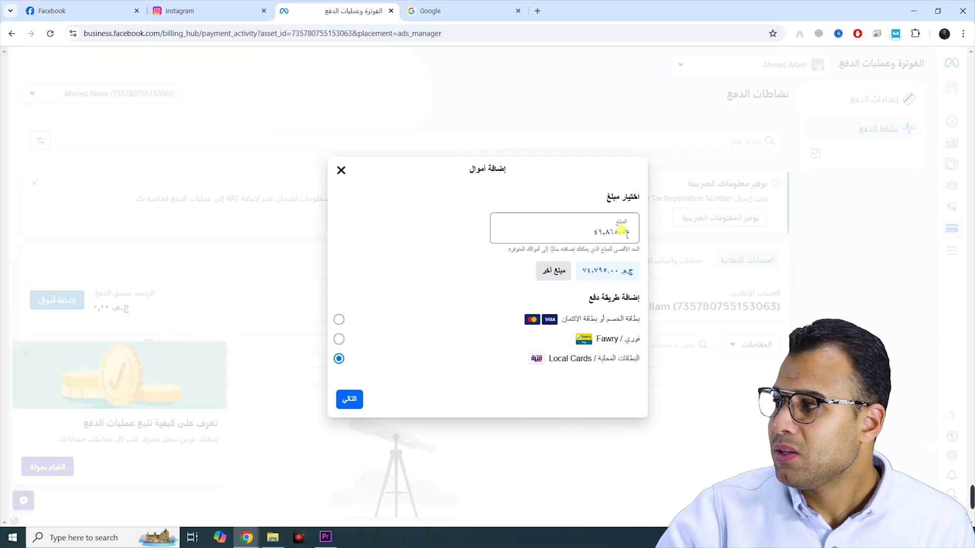
left_click_drag(600, 233, 632, 236)
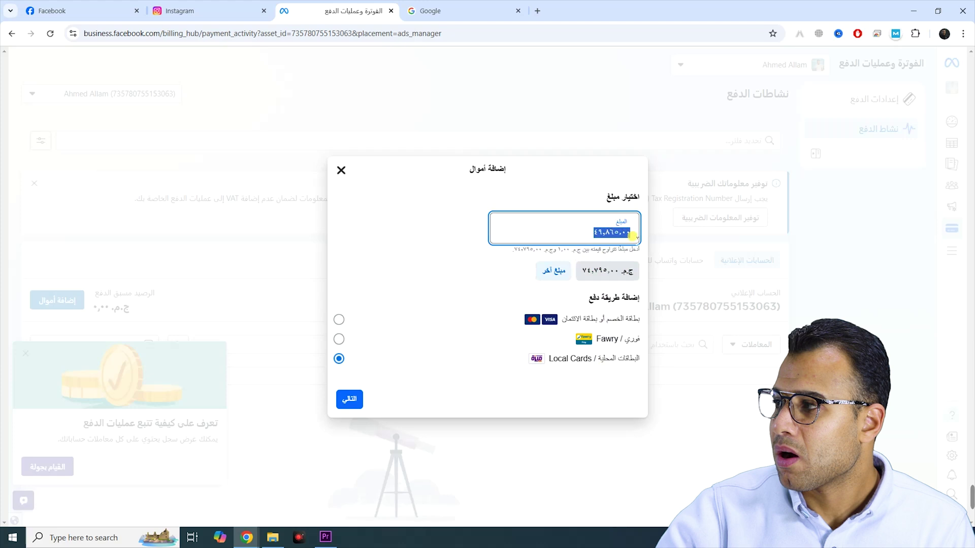
type("200")
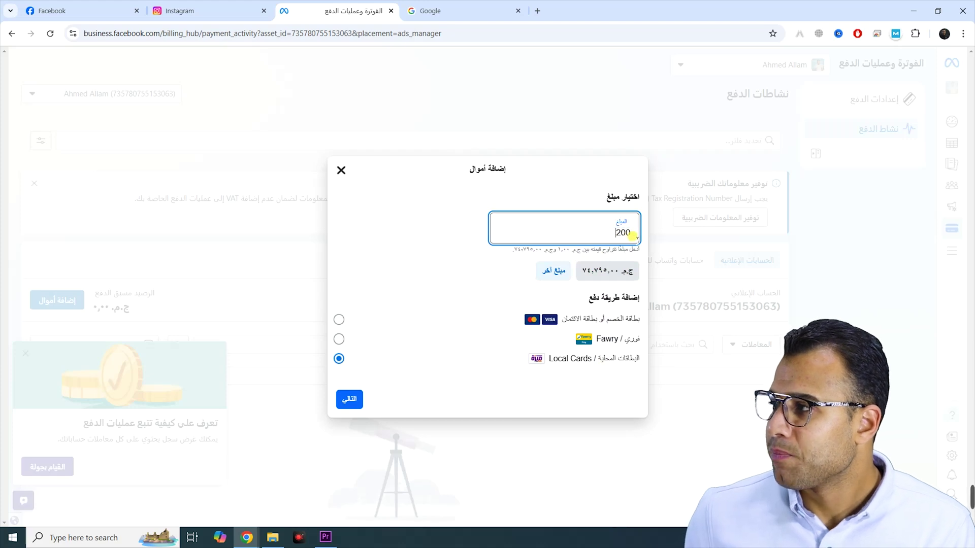
type("0")
left_click(576, 301)
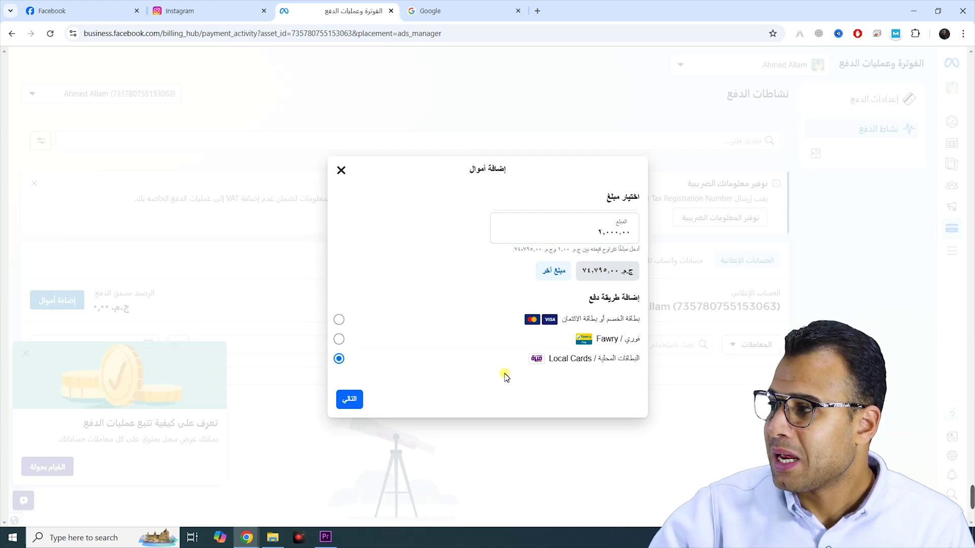
Choose a debit or credit card as the payment method, open the card details form, and close it unsaved.
left_click(401, 324)
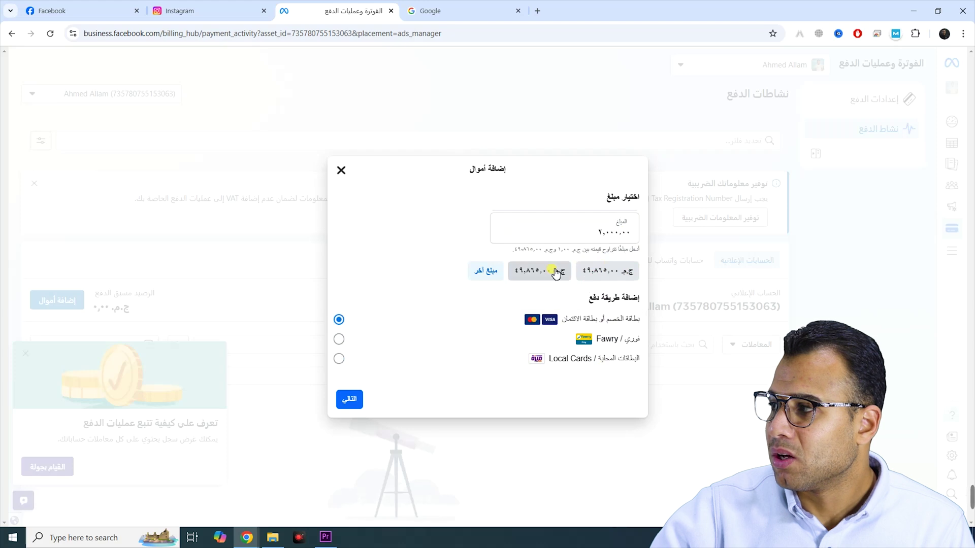
left_click(351, 401)
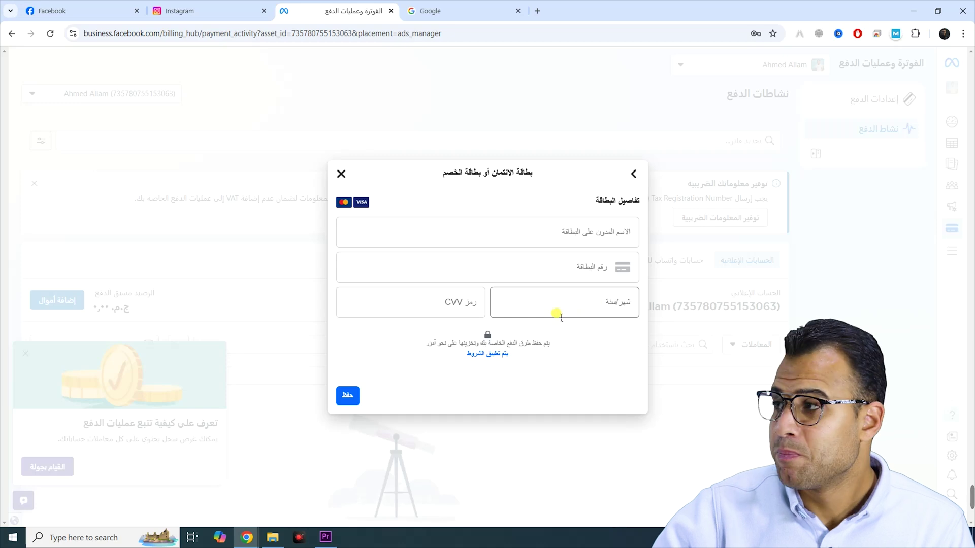
left_click(342, 173)
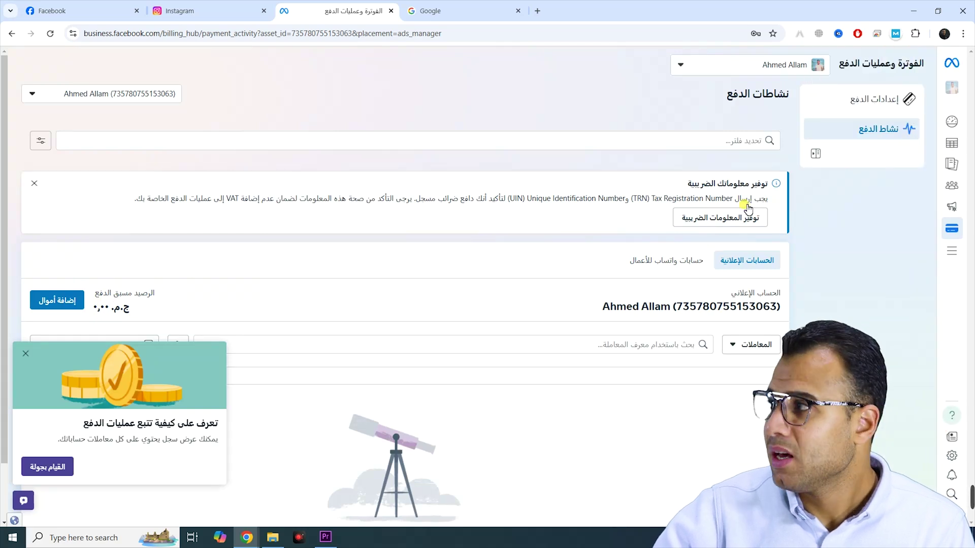
Return from billing and payments to the ad campaigns overview.
mouse_move(937, 149)
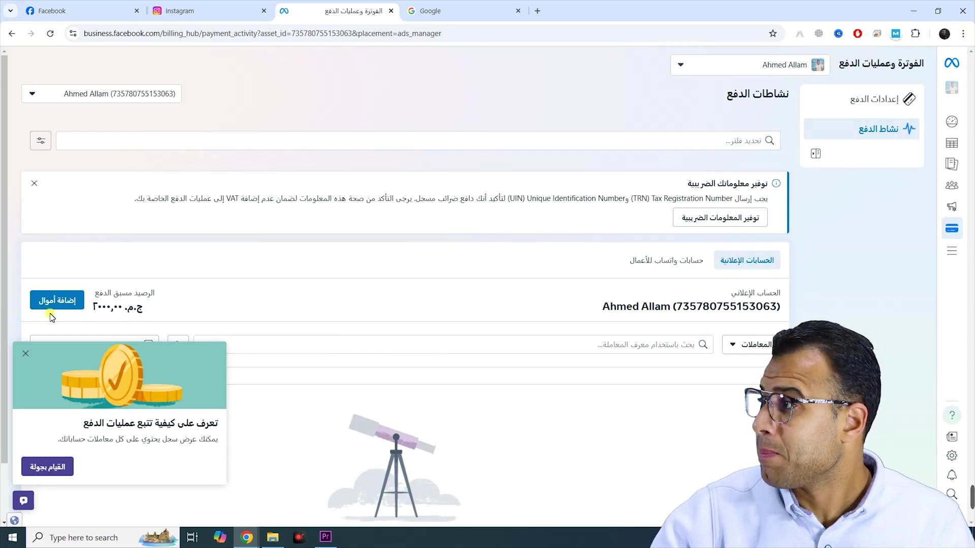
mouse_move(944, 145)
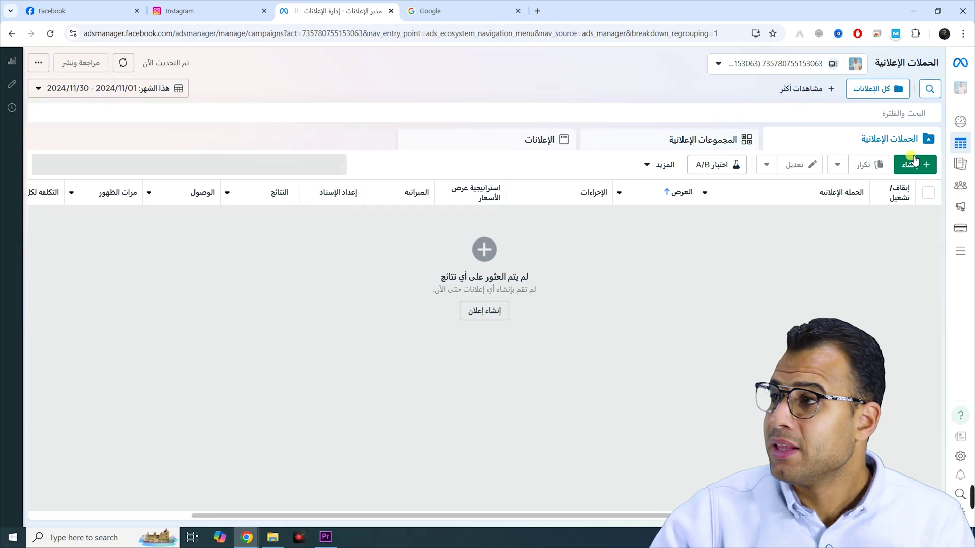
Switch to Instagram, open the account's own profile, and view the reel about checking a phone for surveillance.
left_click(180, 11)
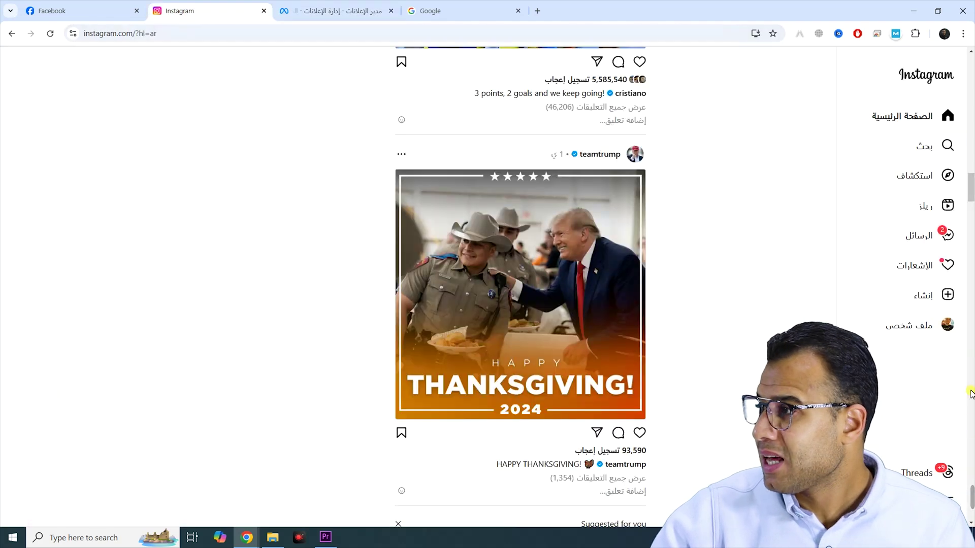
left_click(915, 320)
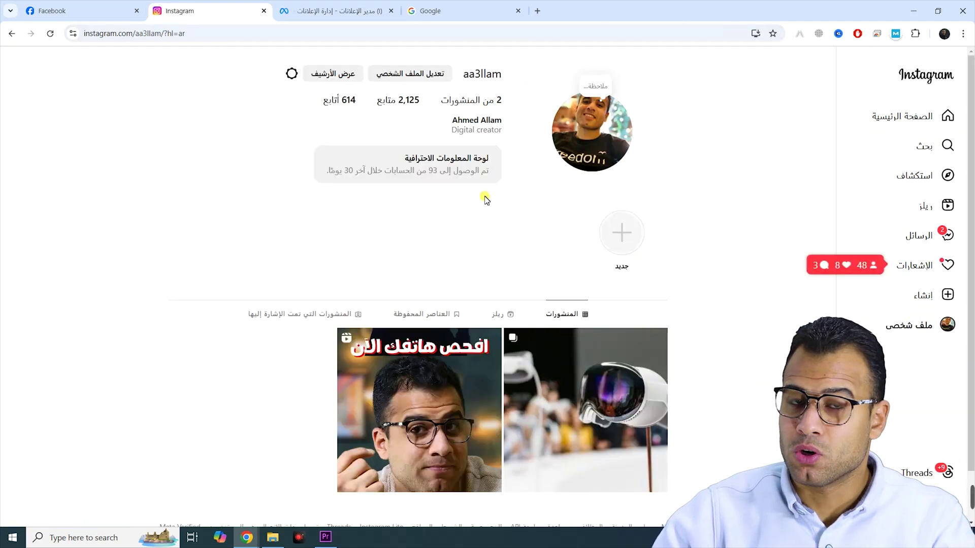
scroll(484, 212, "down", 1)
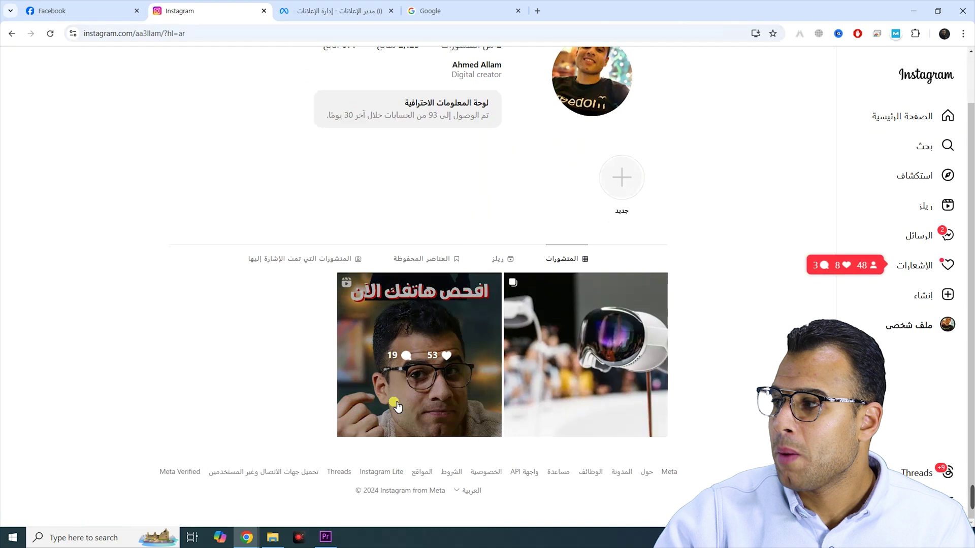
left_click(433, 399)
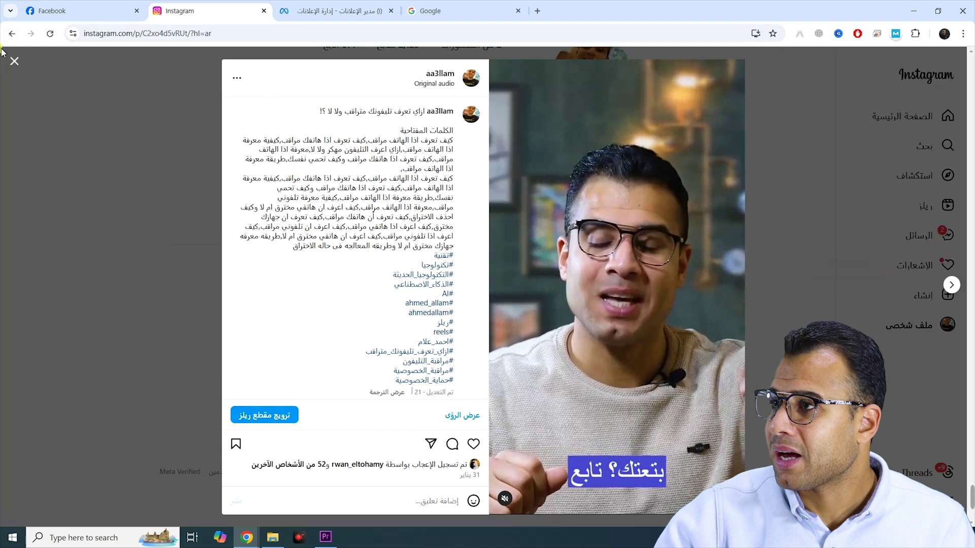
key("Escape")
Open the Apple headset post on the Instagram profile and review its promotion options for goal, audience, and budget.
left_click(584, 356)
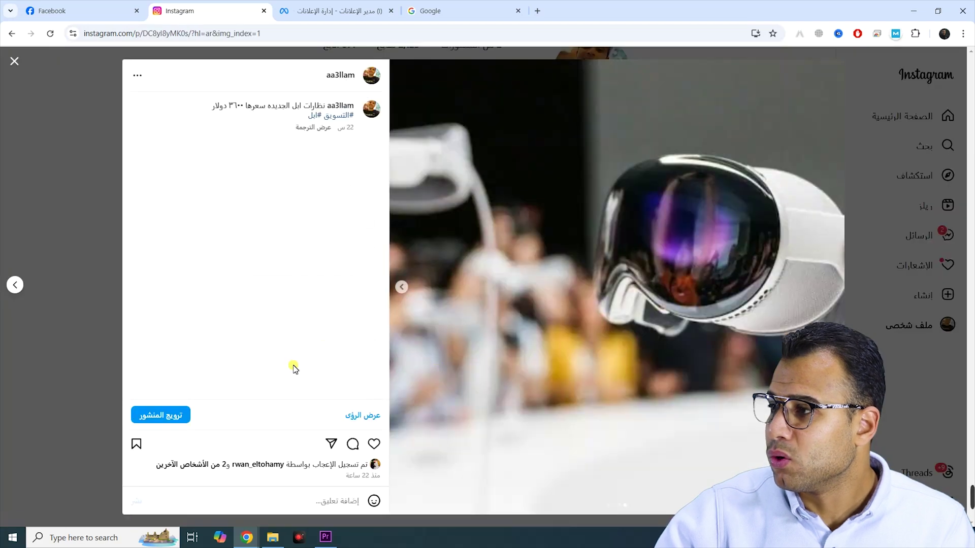
left_click(175, 417)
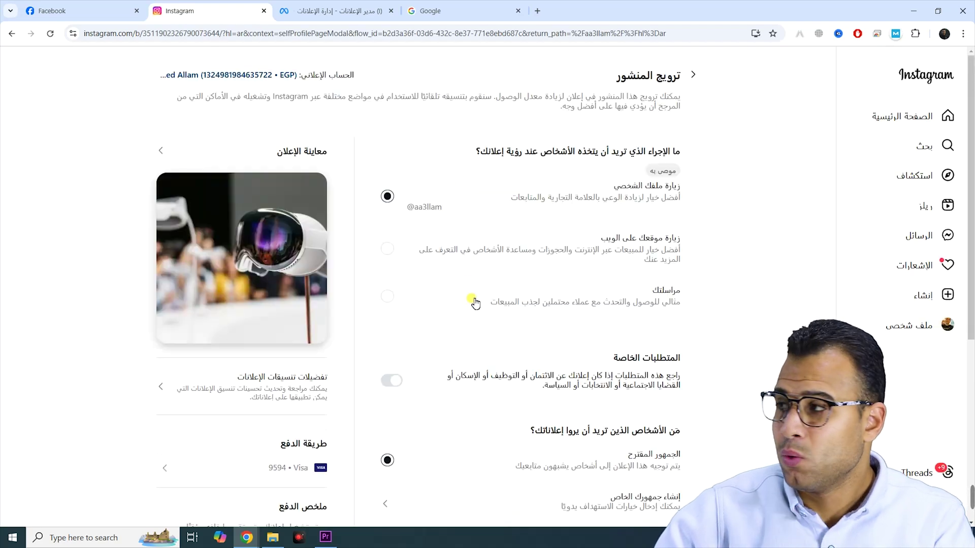
scroll(467, 283, "down", 3)
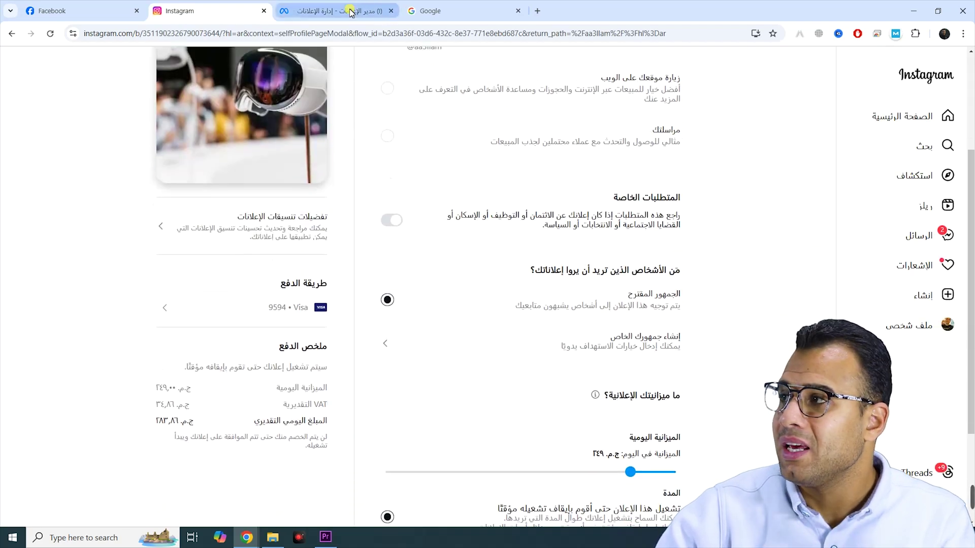
Switch back to Ads Manager, start a new ad campaign, and review the available campaign objectives.
left_click(370, 7)
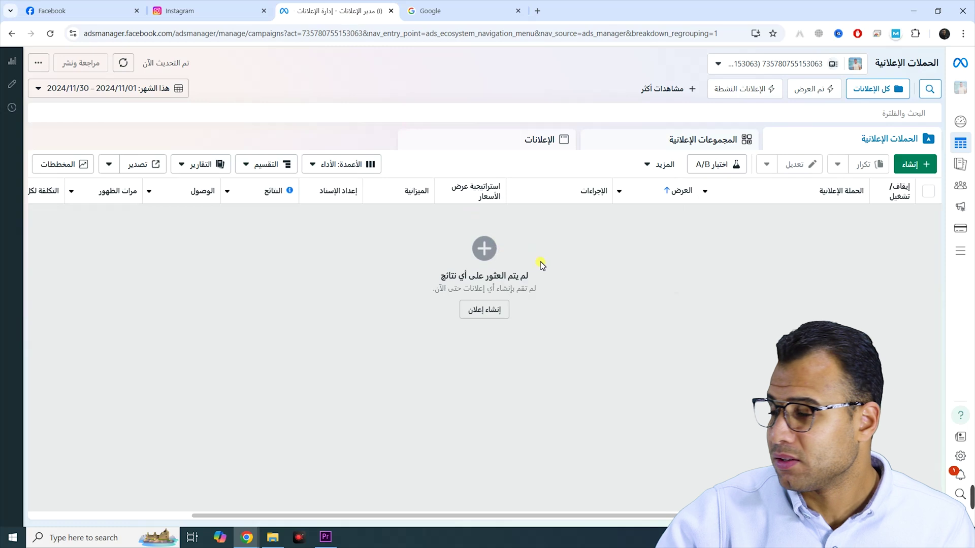
left_click(913, 167)
mouse_move(617, 195)
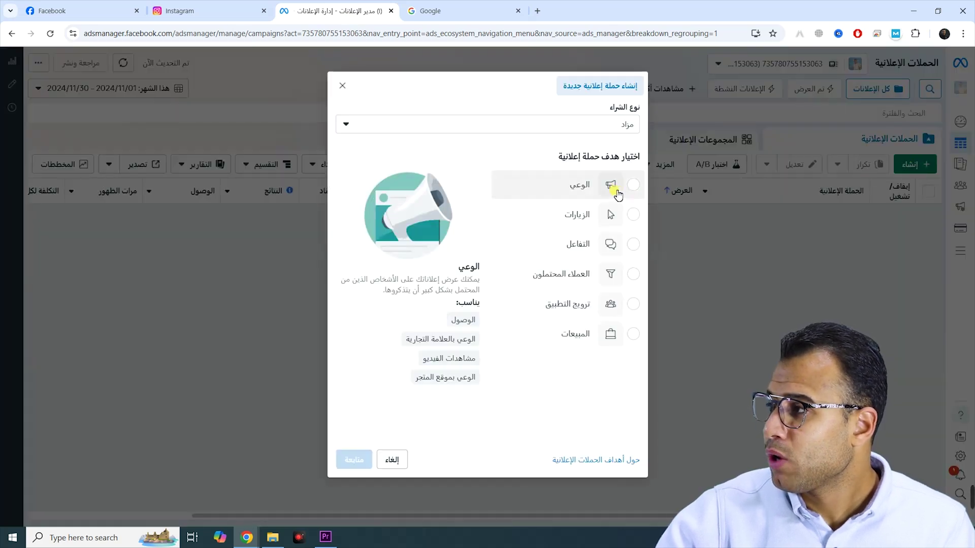
left_click_drag(630, 157, 595, 158)
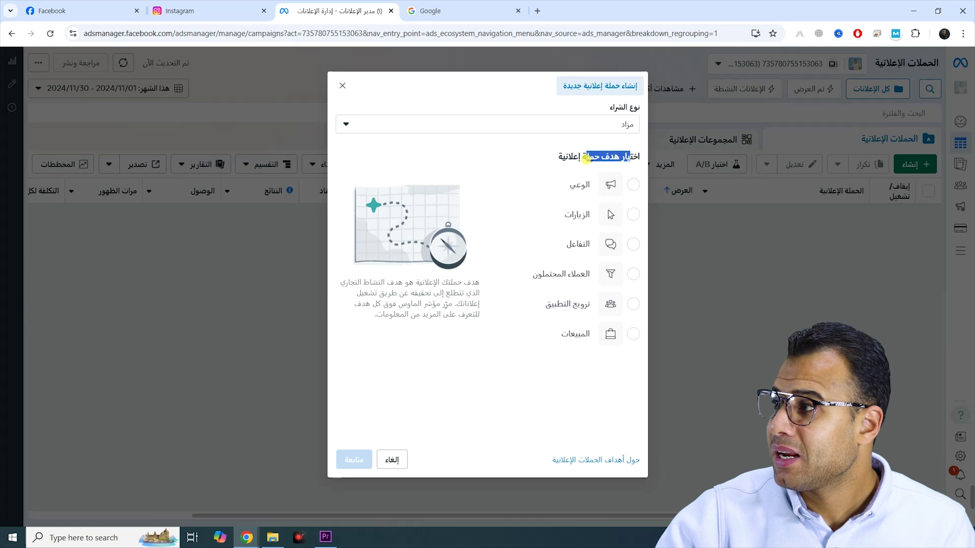
mouse_move(598, 241)
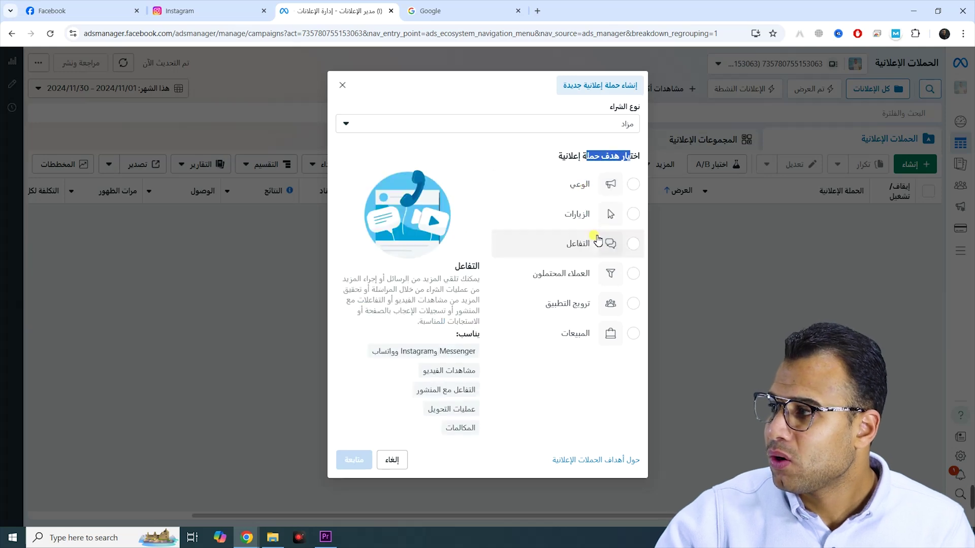
mouse_move(599, 313)
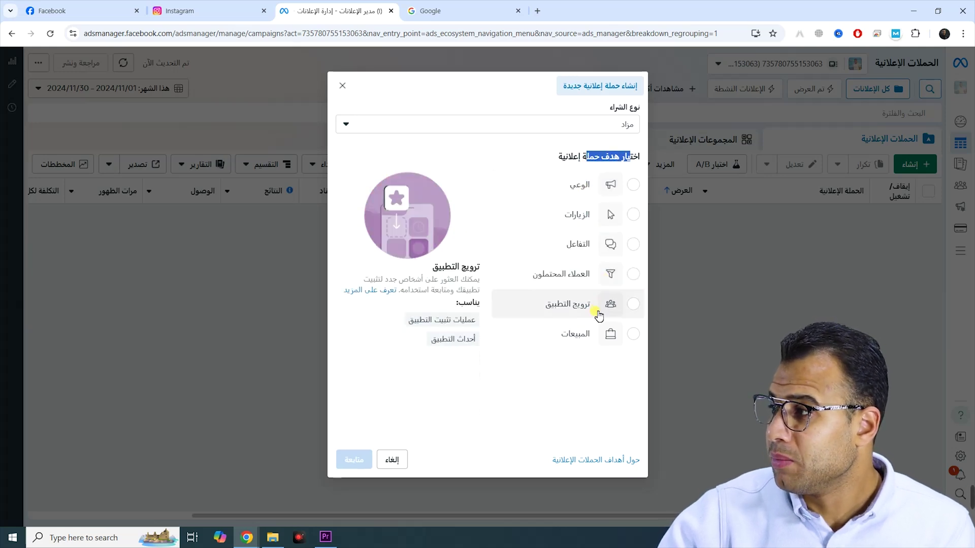
Choose Engagement (التفاعل) as the campaign objective and create it as a manual campaign.
left_click(610, 249)
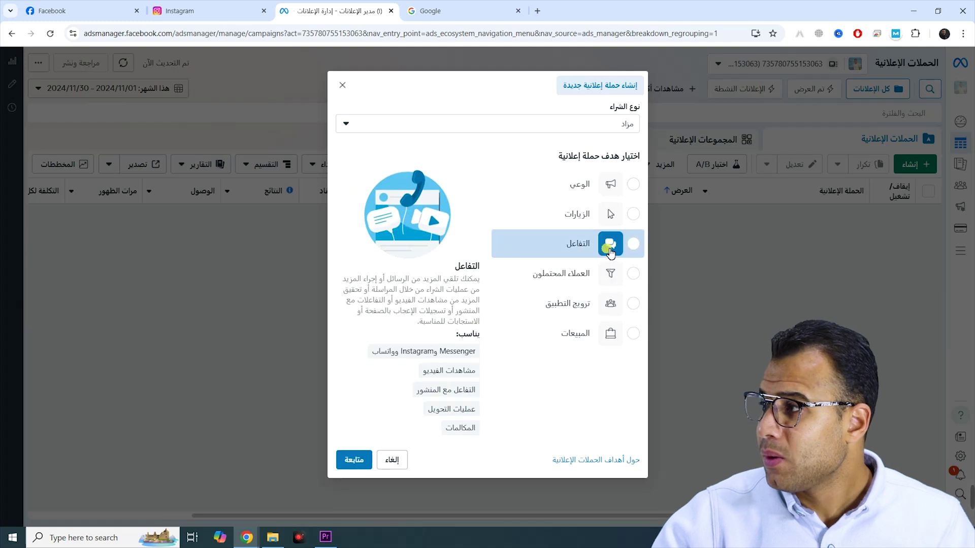
left_click(365, 459)
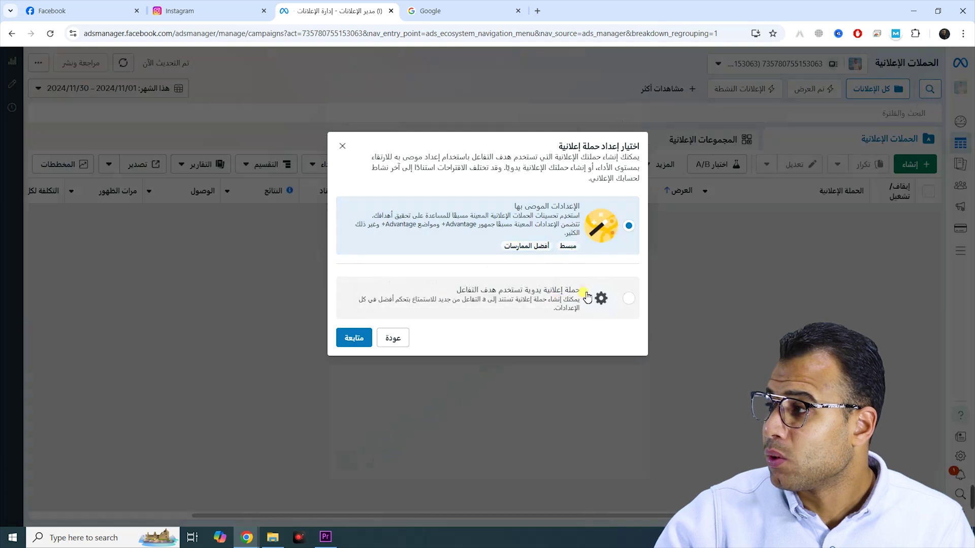
left_click(628, 297)
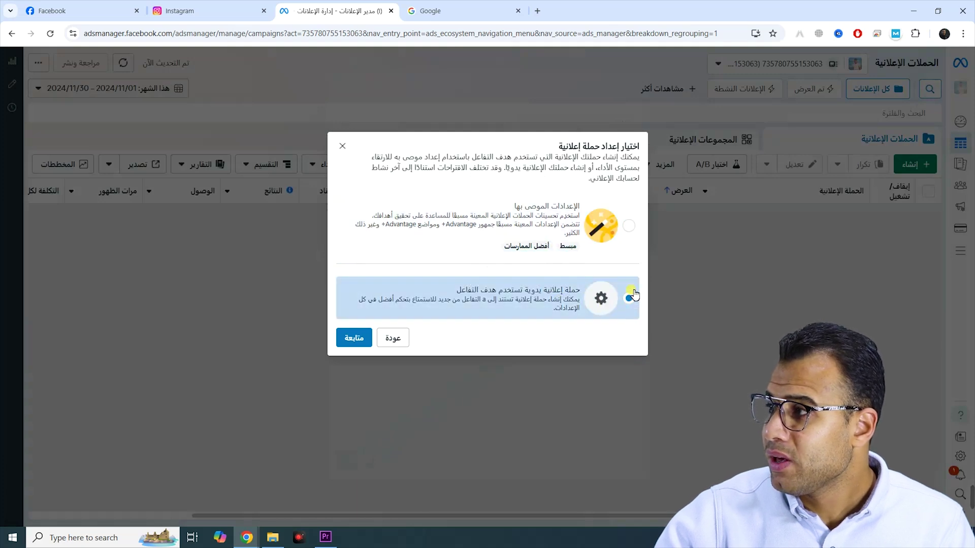
left_click(362, 339)
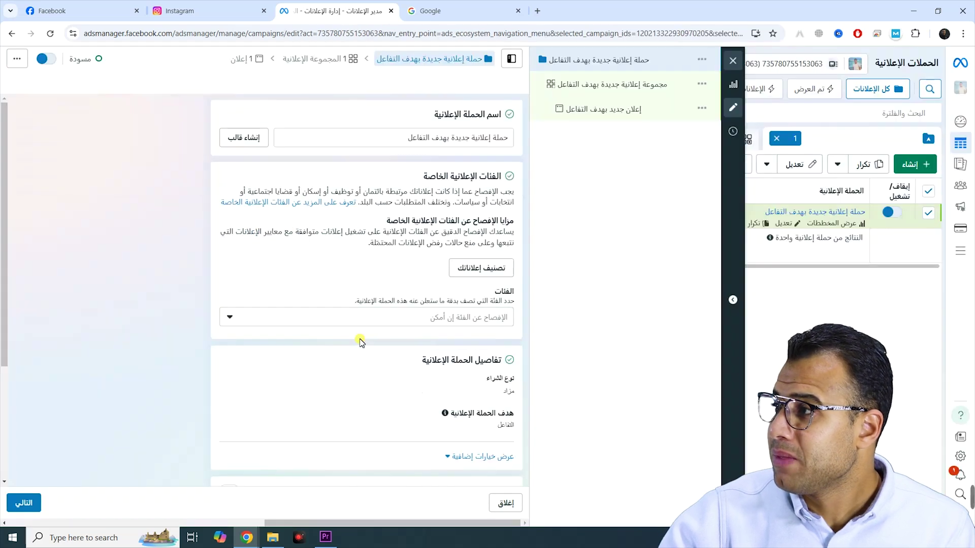
Review the campaign name, special categories, Advantage budget, and A/B test settings, then continue to the ad set settings.
left_click_drag(503, 138, 415, 139)
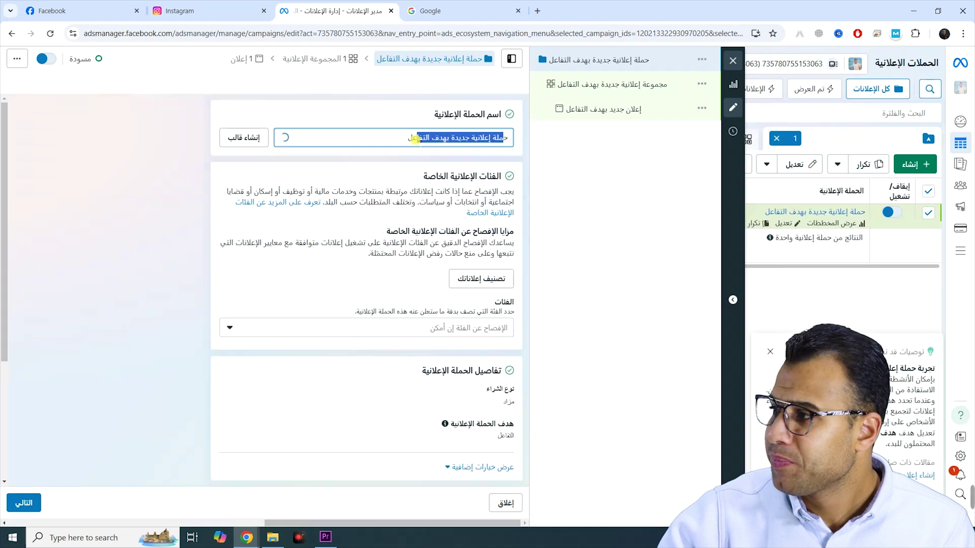
scroll(403, 200, "down", 3)
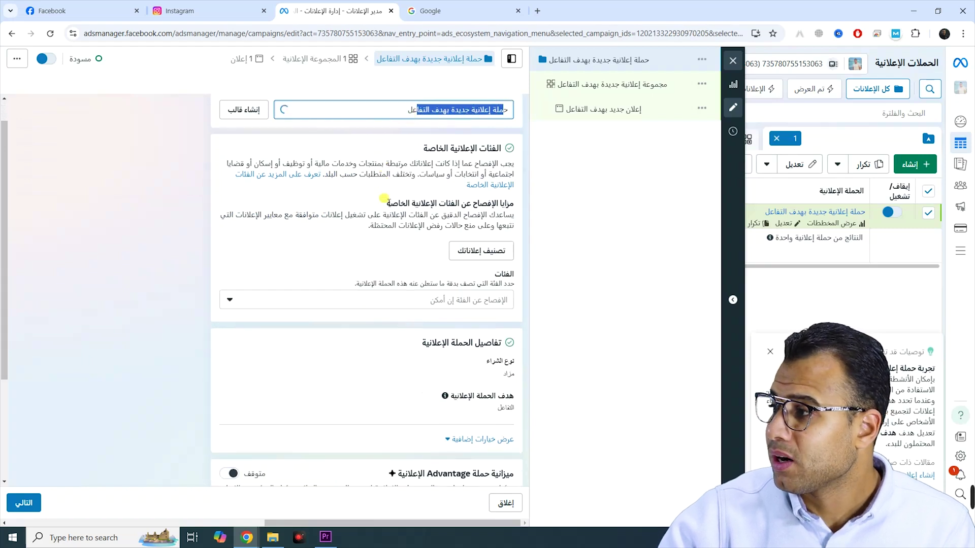
scroll(457, 238, "down", 2)
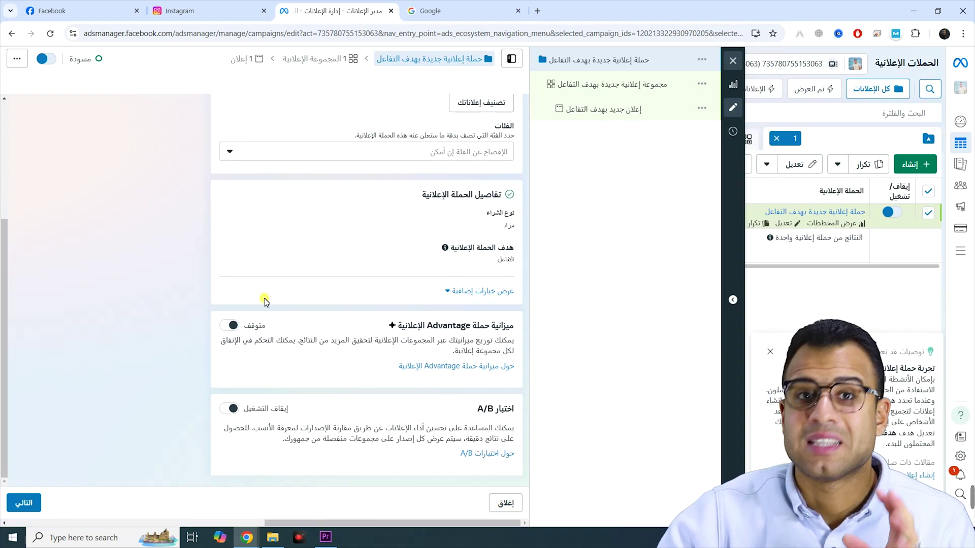
left_click(25, 505)
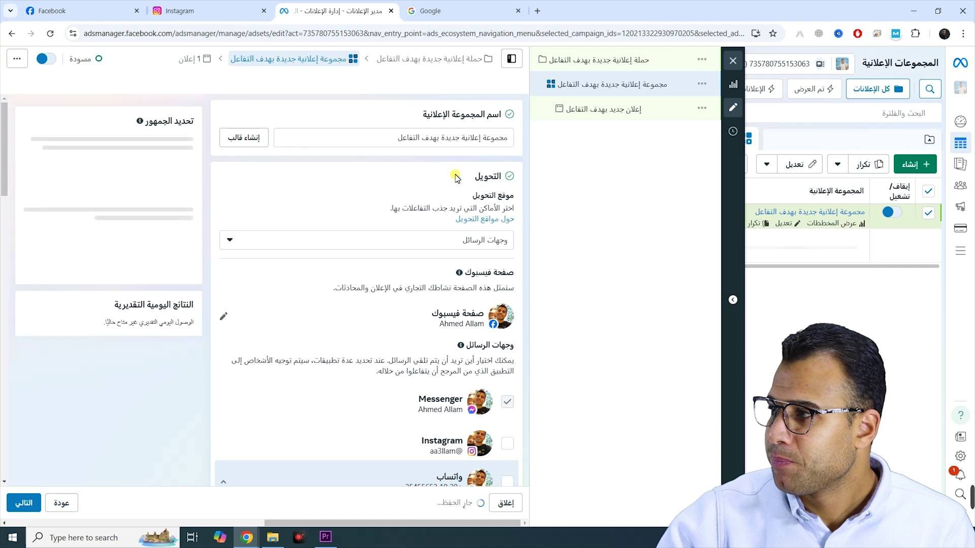
Rename the ad set as "اعلان انستجرام".
triple_click(478, 120)
triple_click(456, 136)
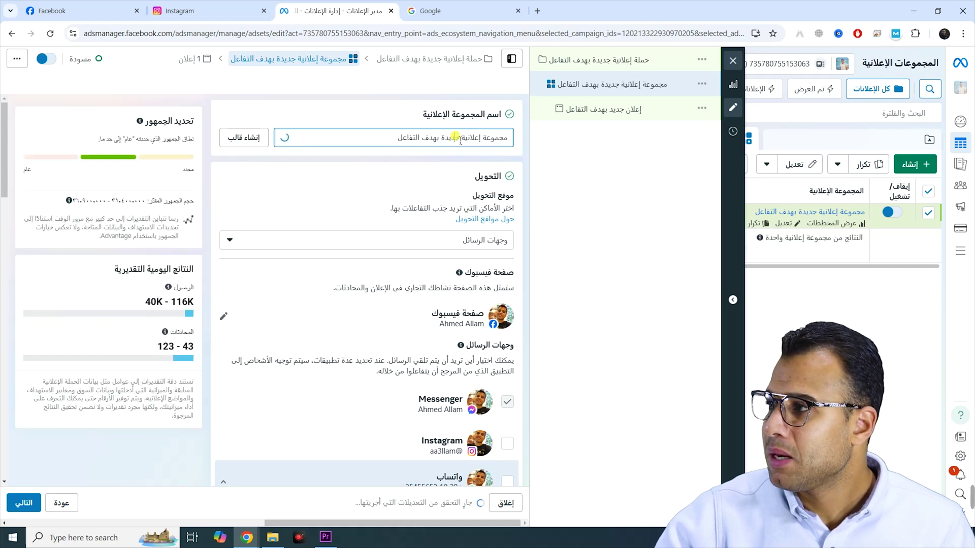
type("لعال")
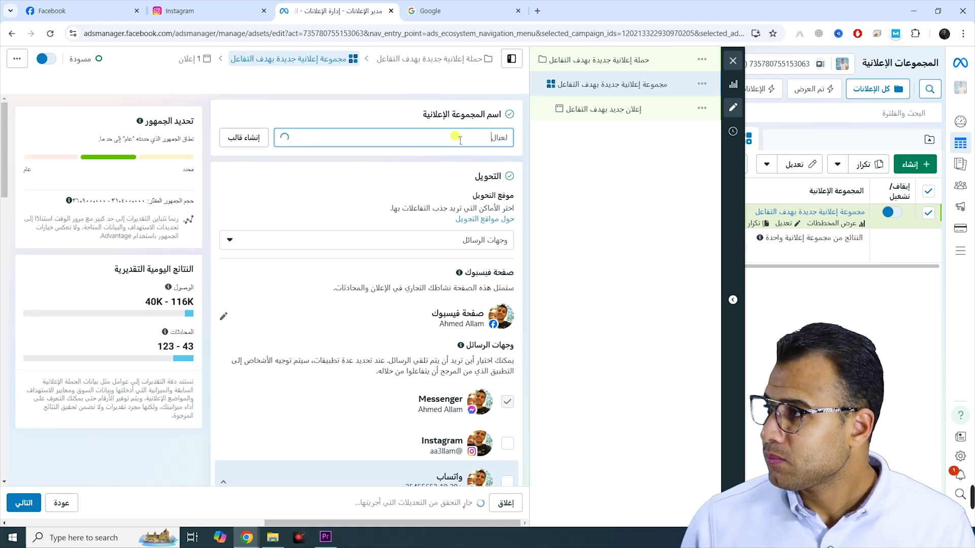
key("BackSpace")
key("BackSpace")
key("BackSpace")
key("BackSpace")
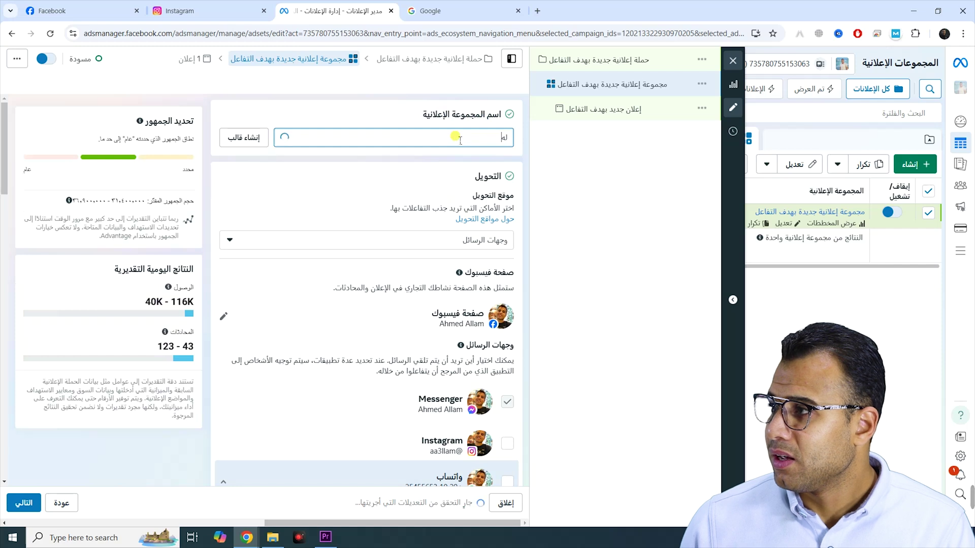
key("BackSpace")
type("اعلان انستجرام")
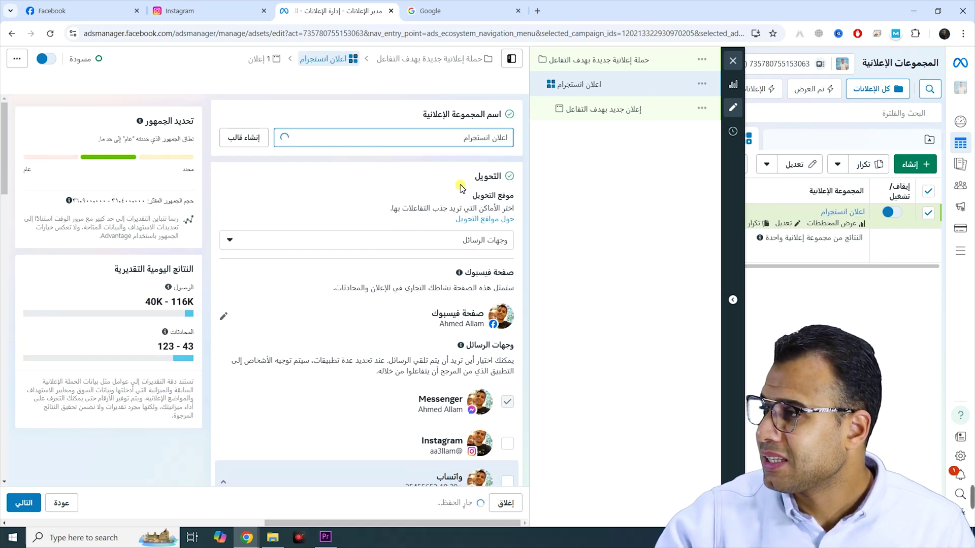
Keep message destinations (وجهات الرسائل) as the conversion location and make Instagram the only selected messaging app, excluding Messenger.
left_click(476, 242)
left_click(486, 246)
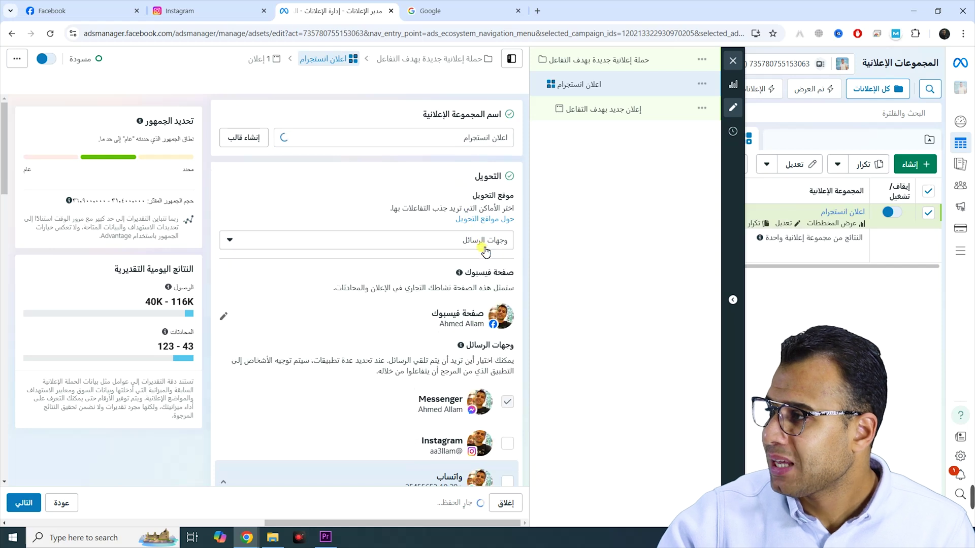
left_click(485, 245)
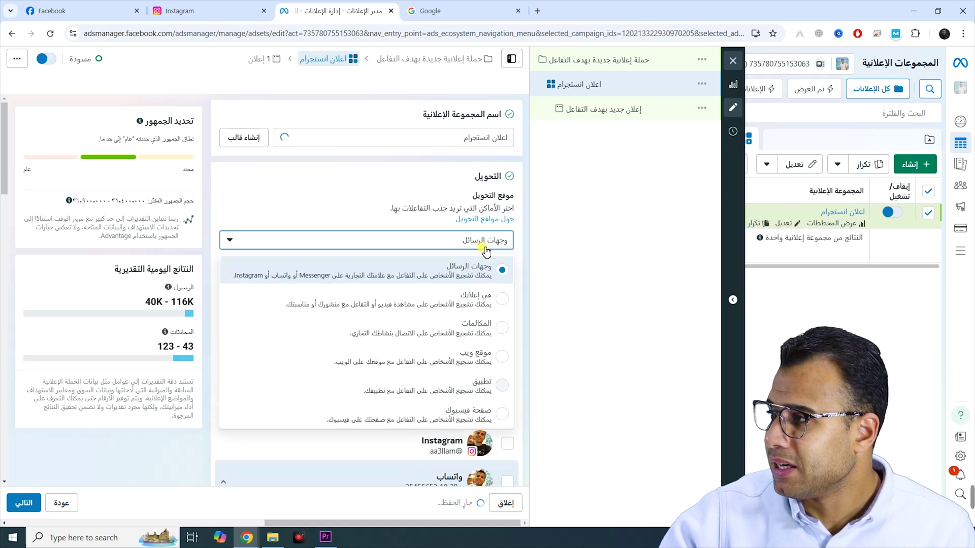
left_click(454, 244)
scroll(477, 249, "down", 4)
scroll(498, 251, "up", 1)
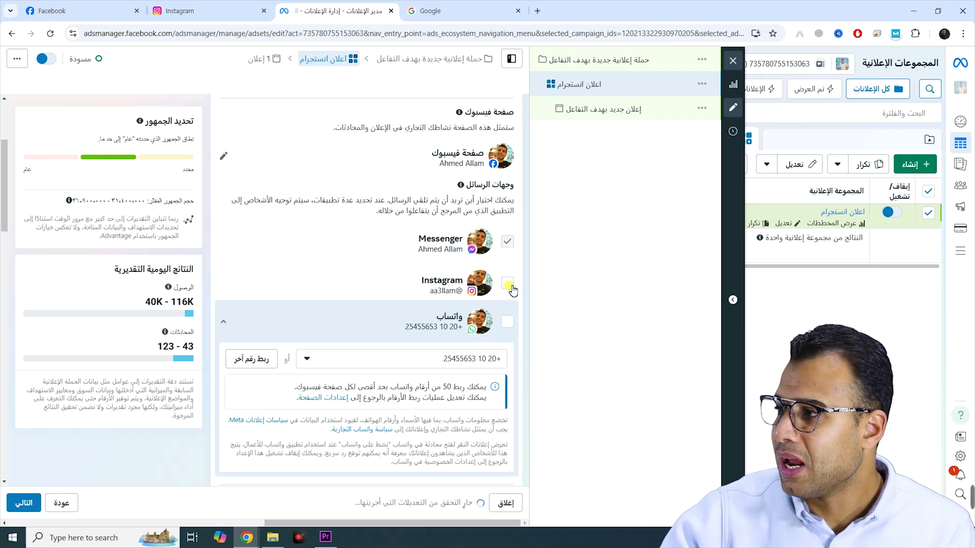
left_click(508, 284)
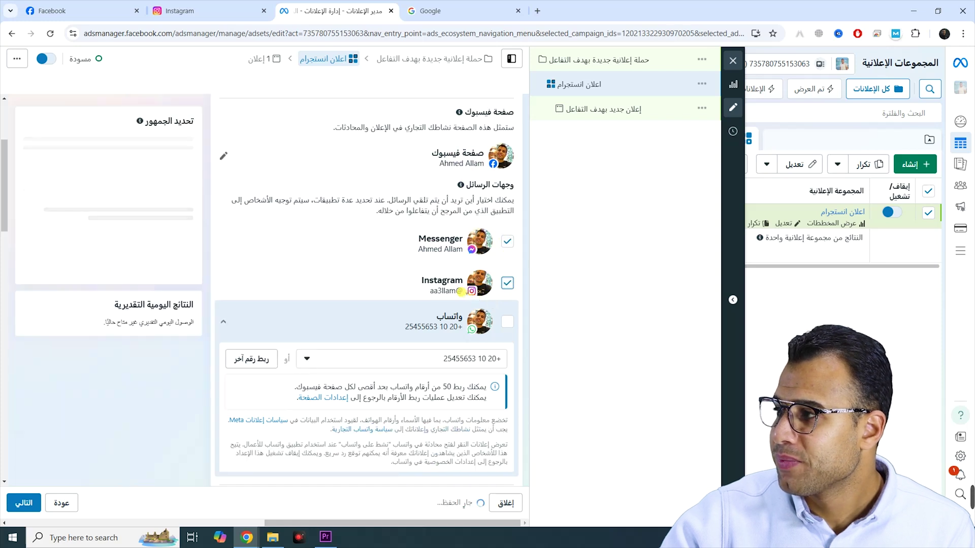
left_click(508, 242)
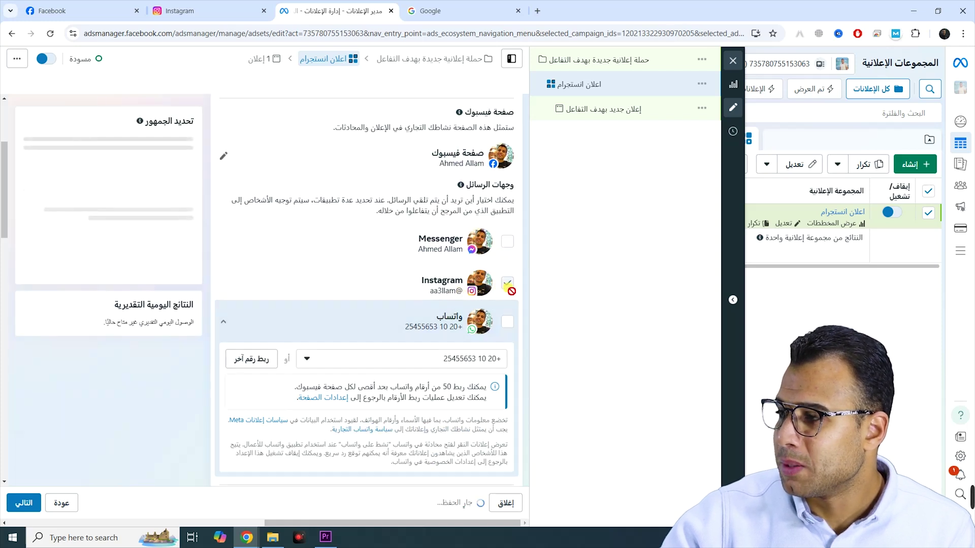
Examine the ad set's WhatsApp number, performance goal, and bid control settings, including the additional delivery options.
scroll(398, 316, "down", 2)
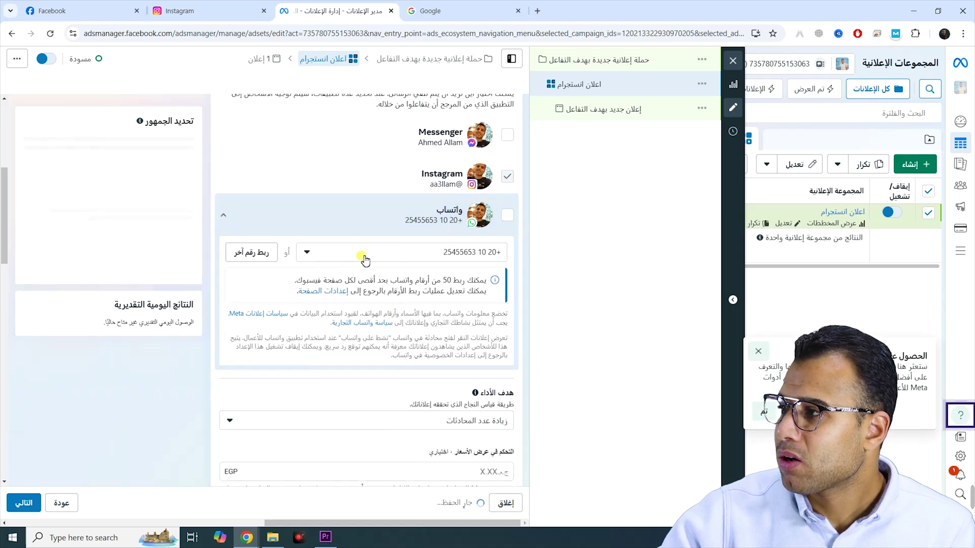
left_click(447, 258)
left_click(364, 253)
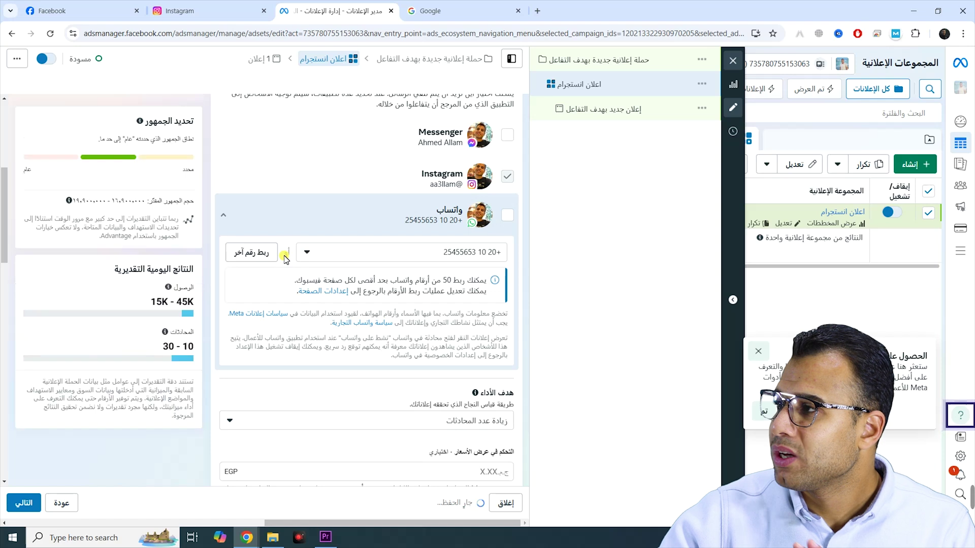
scroll(325, 252, "up", 1)
scroll(325, 252, "down", 5)
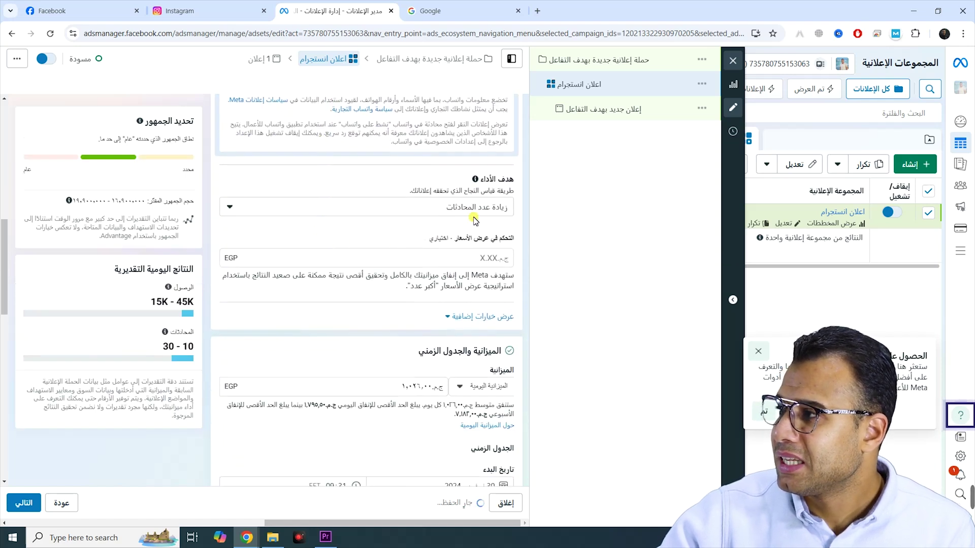
scroll(438, 236, "down", 2)
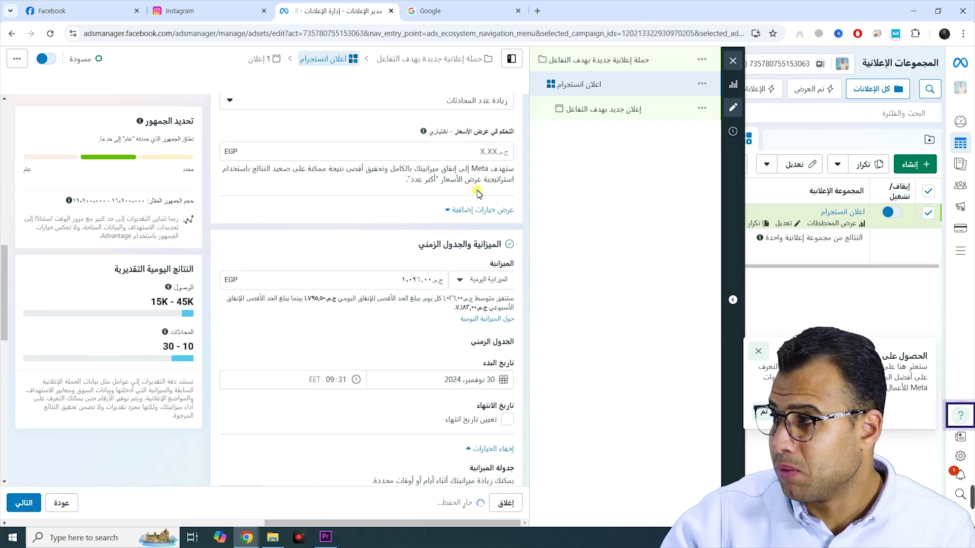
left_click(477, 211)
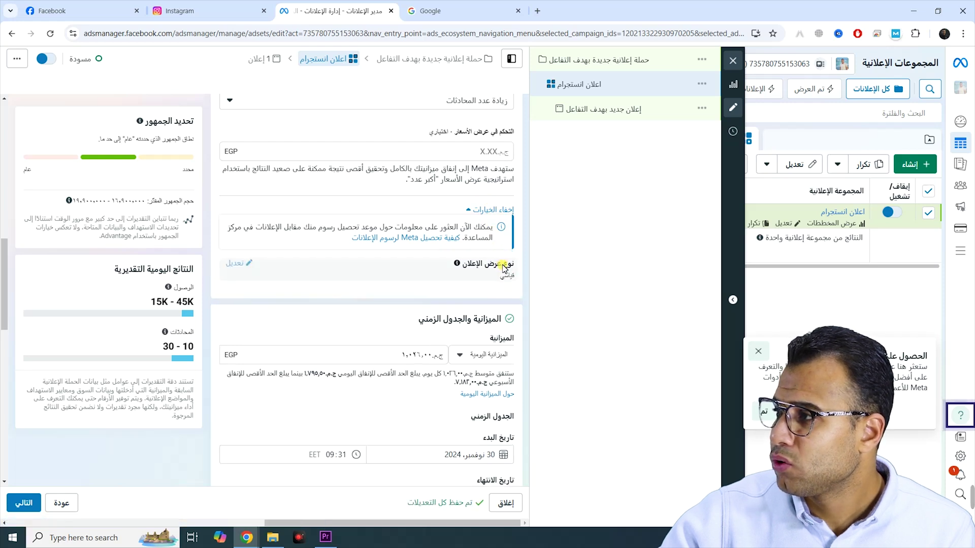
scroll(445, 274, "down", 2)
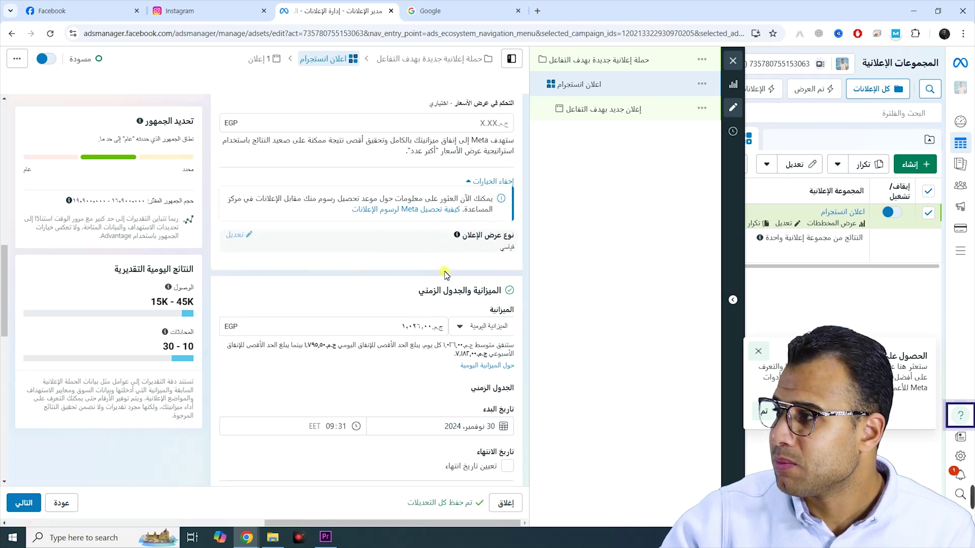
Switch the budget type to a whole-campaign budget (ميزانية الحملة كلها) and review its spending limit and estimated reach.
left_click(465, 252)
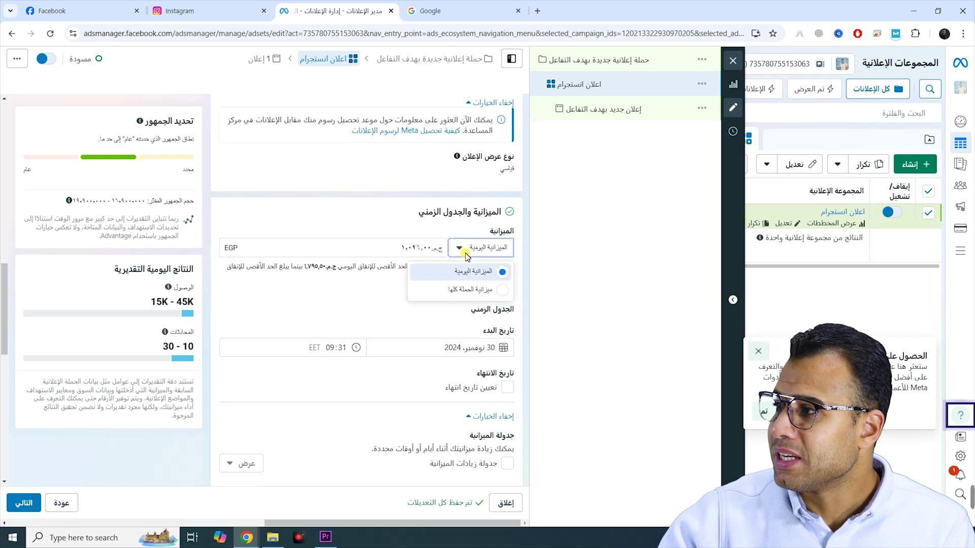
left_click(475, 290)
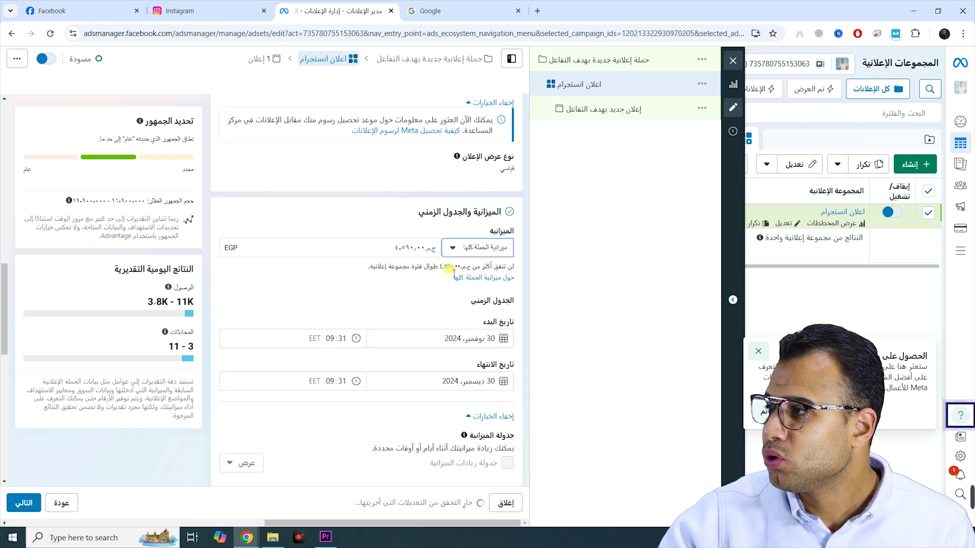
left_click_drag(441, 266, 459, 273)
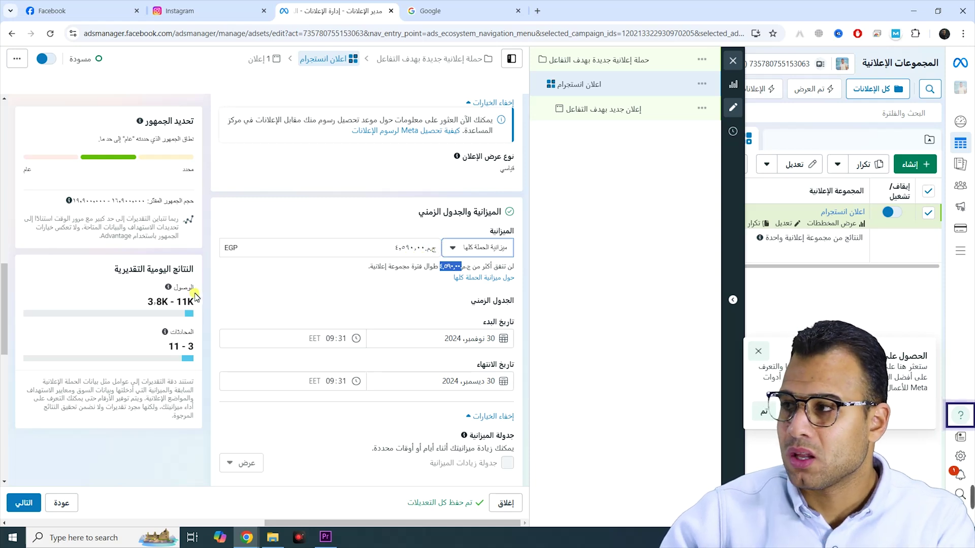
left_click_drag(195, 288, 174, 295)
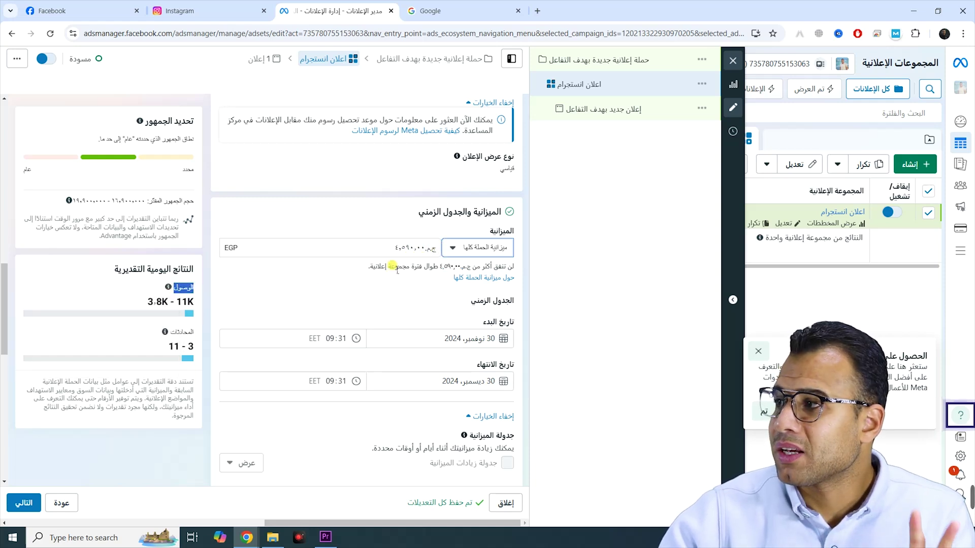
Set a daily budget (الميزانية اليومية) of 200 EGP for the ad set and check the estimated daily reach.
left_click(464, 254)
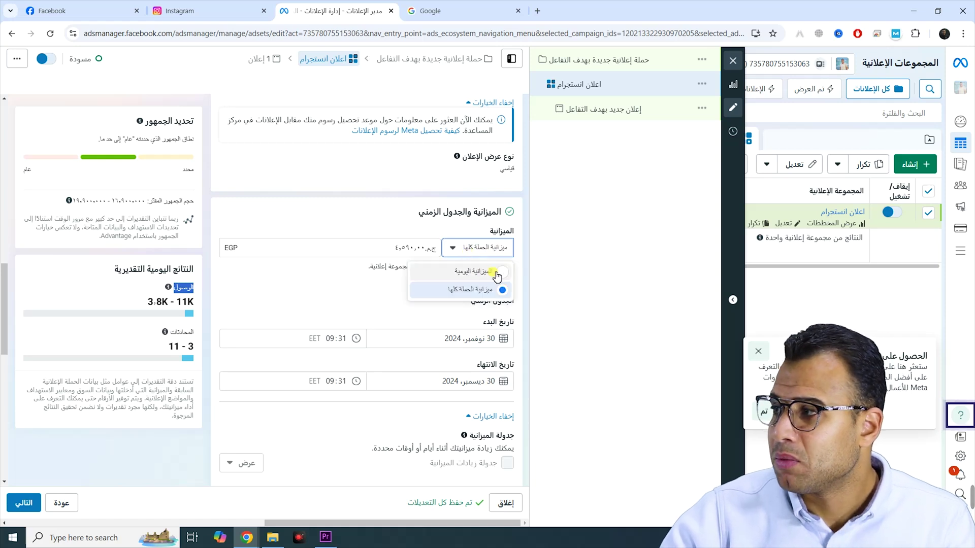
left_click(466, 274)
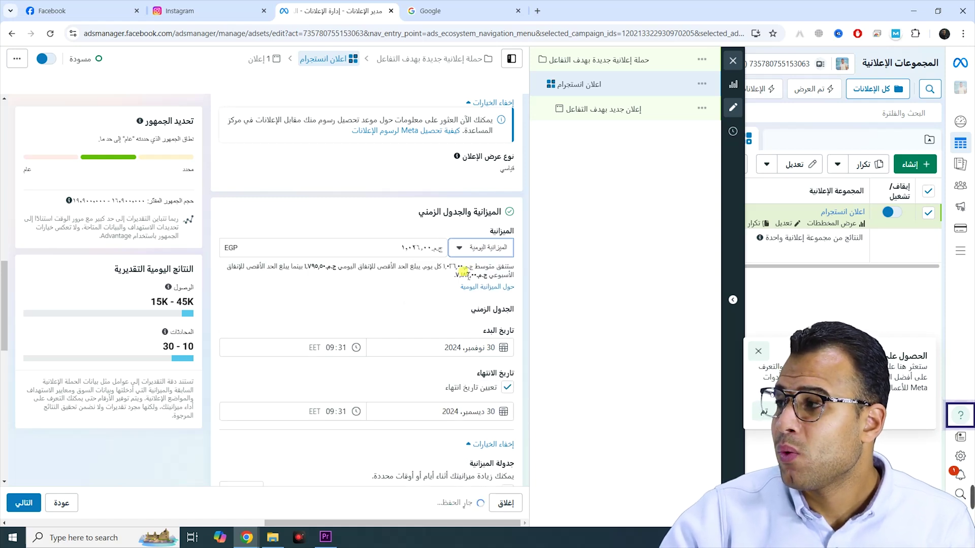
double_click(425, 251)
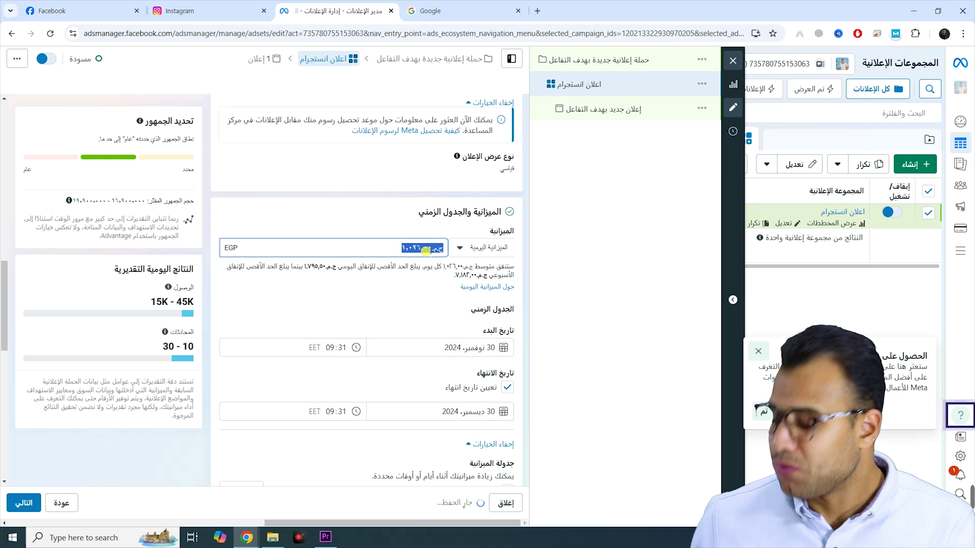
type("200")
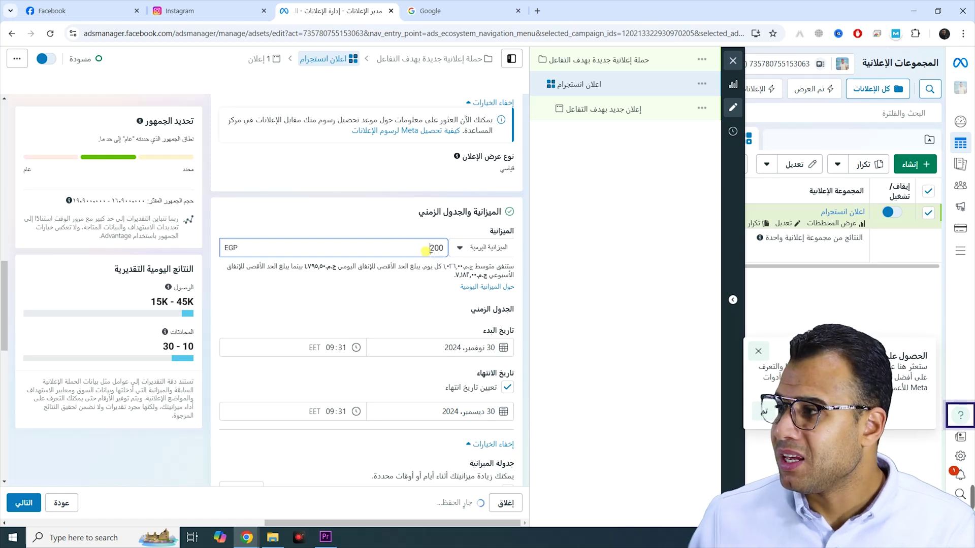
left_click(390, 227)
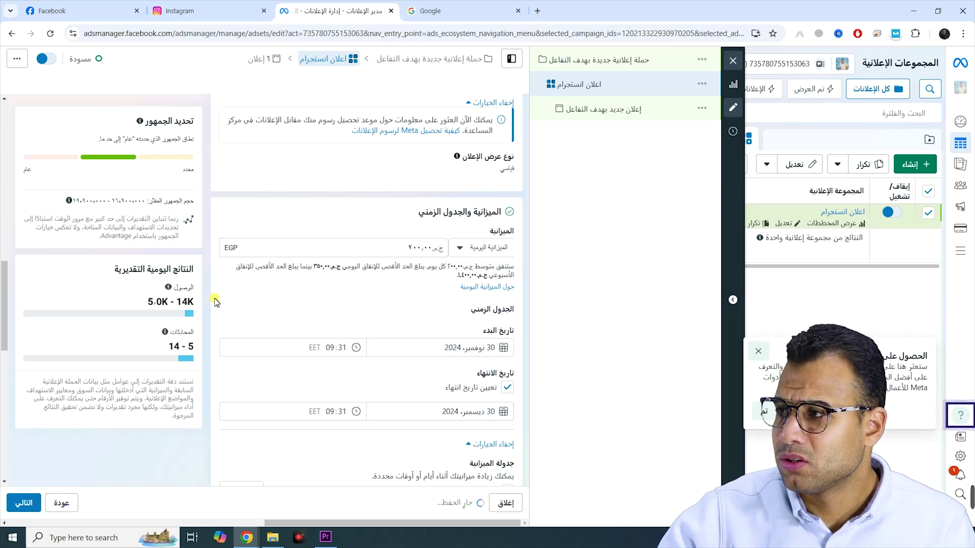
left_click_drag(196, 305, 162, 304)
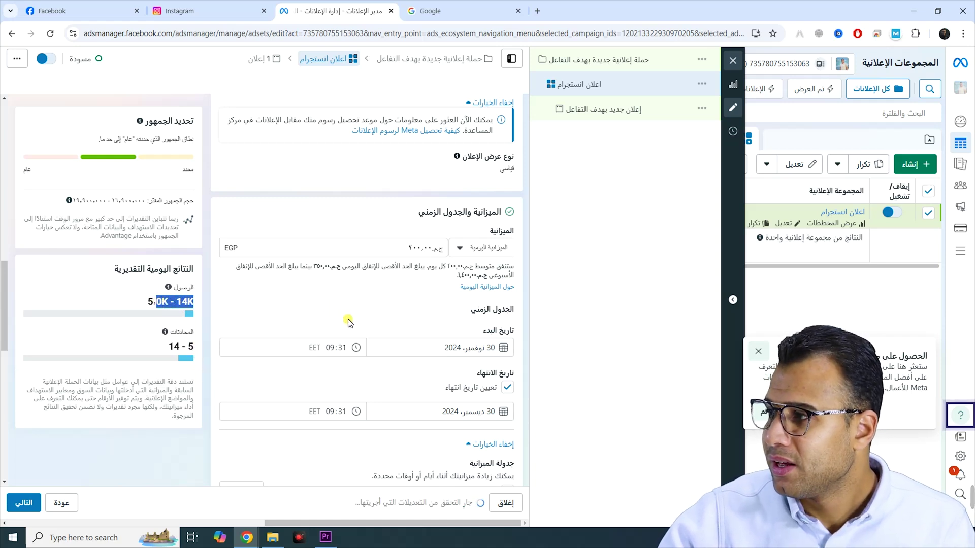
Set the ad set's end date to 7 December 2024.
scroll(349, 321, "down", 1)
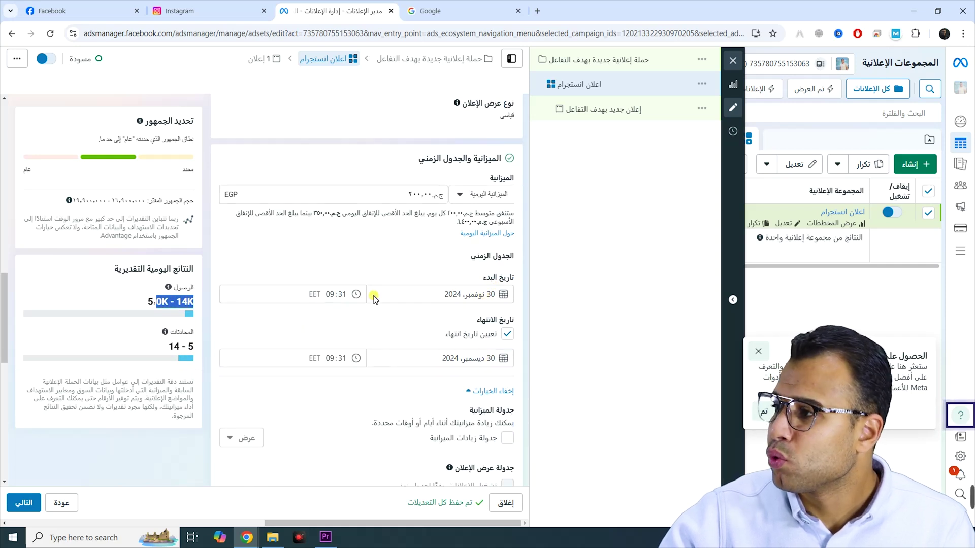
left_click(472, 359)
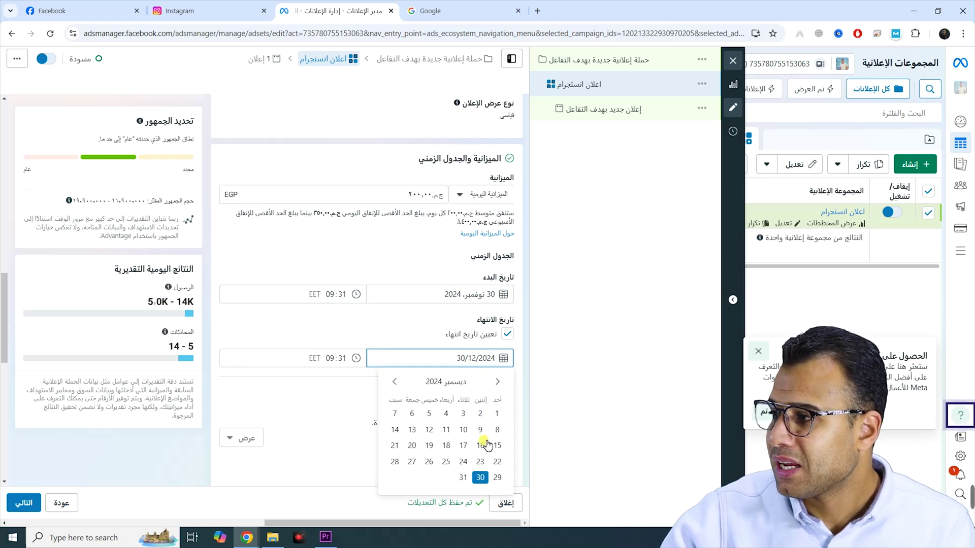
left_click(395, 381)
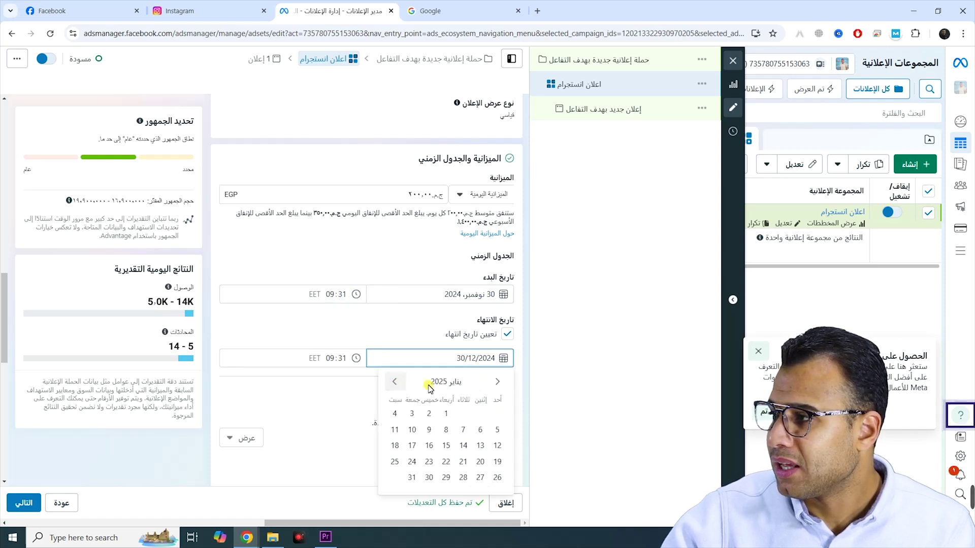
left_click(497, 382)
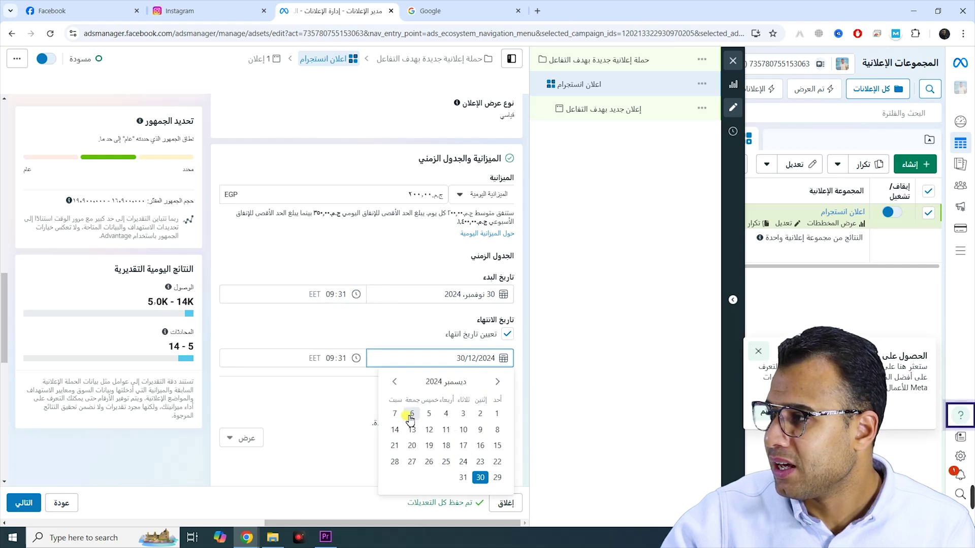
left_click(395, 414)
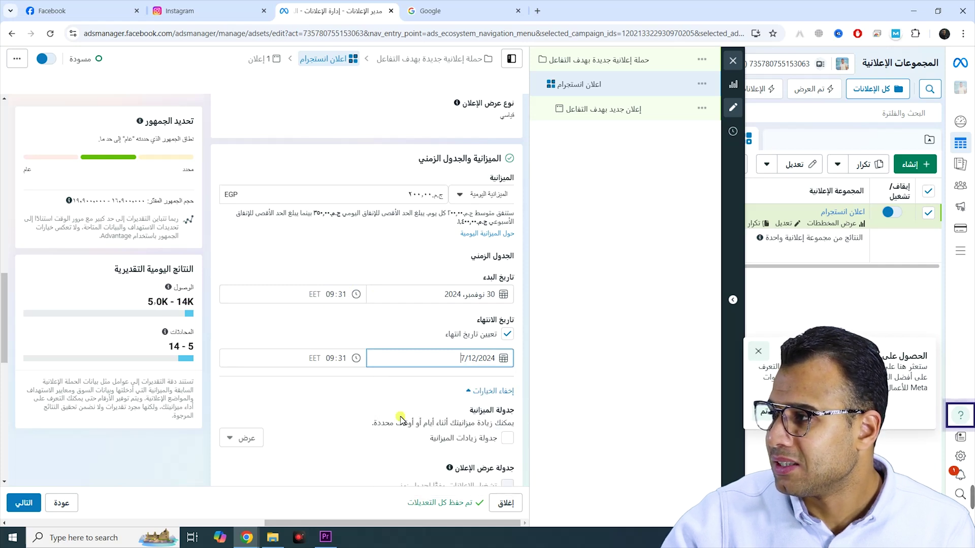
Turn off the end date in the ad set's schedule.
left_click(383, 338)
scroll(346, 276, "down", 2)
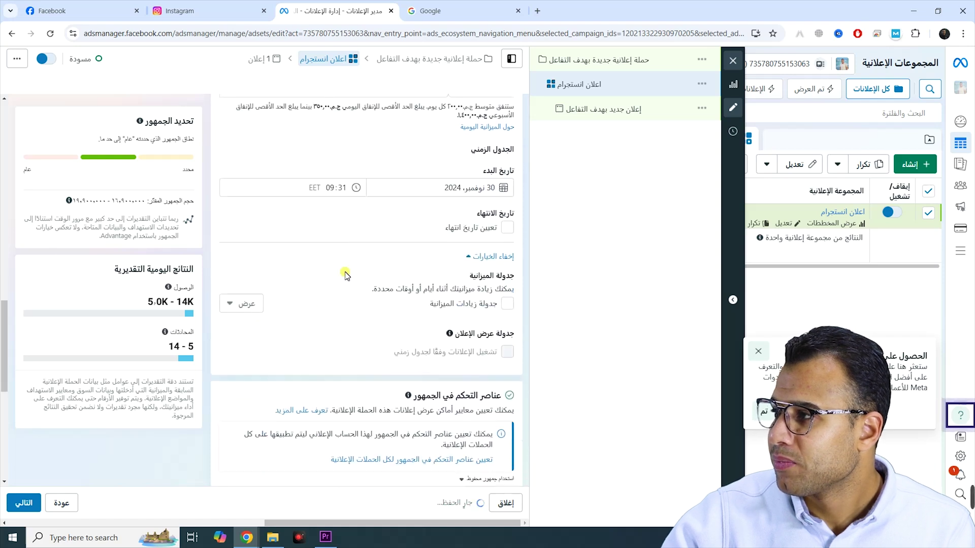
Turn the ad set's end date back on and set it to 7 December 2024.
left_click(475, 228)
left_click(484, 253)
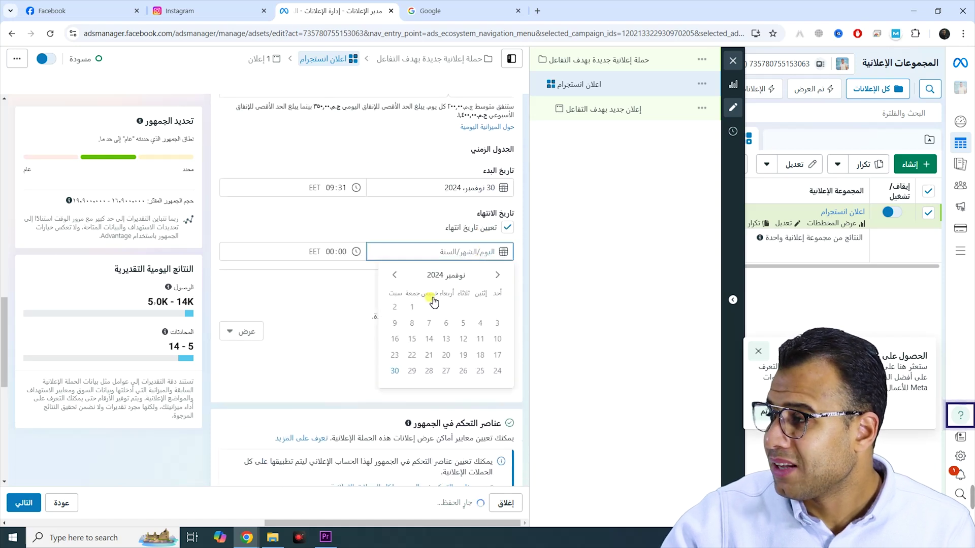
left_click(394, 275)
left_click(397, 309)
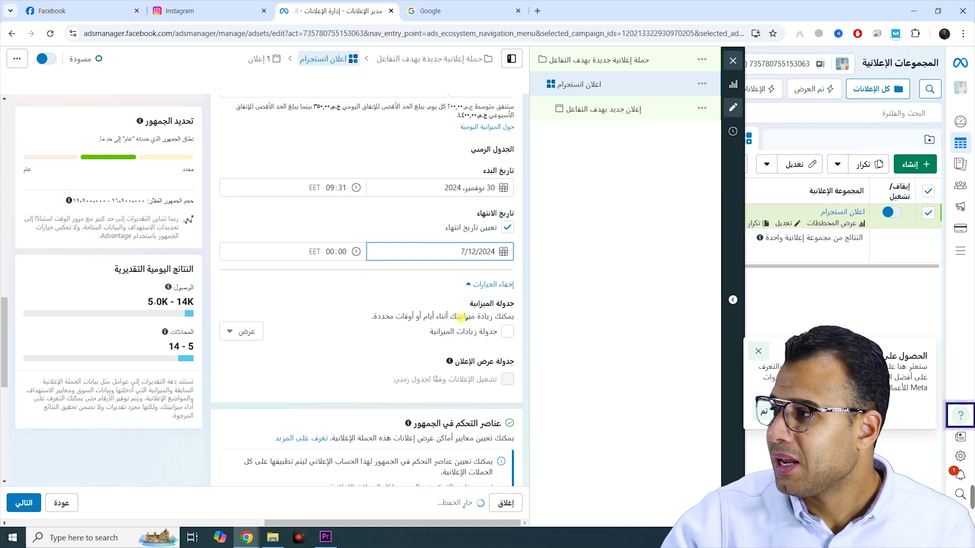
Open the audience's locations (المواقع) for editing and remove Egypt (مصر) from the included locations.
scroll(470, 342, "down", 4)
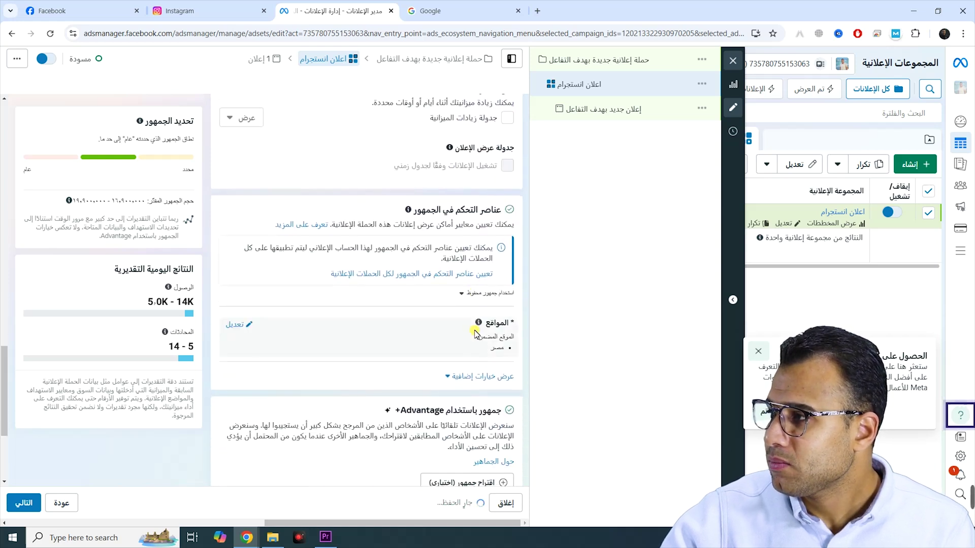
left_click_drag(490, 210, 421, 210)
scroll(450, 266, "down", 1)
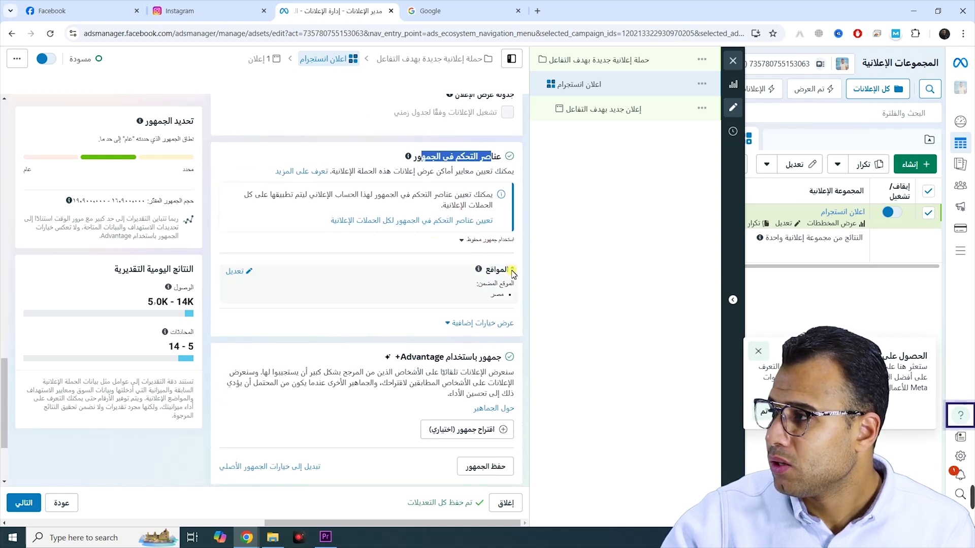
left_click(242, 275)
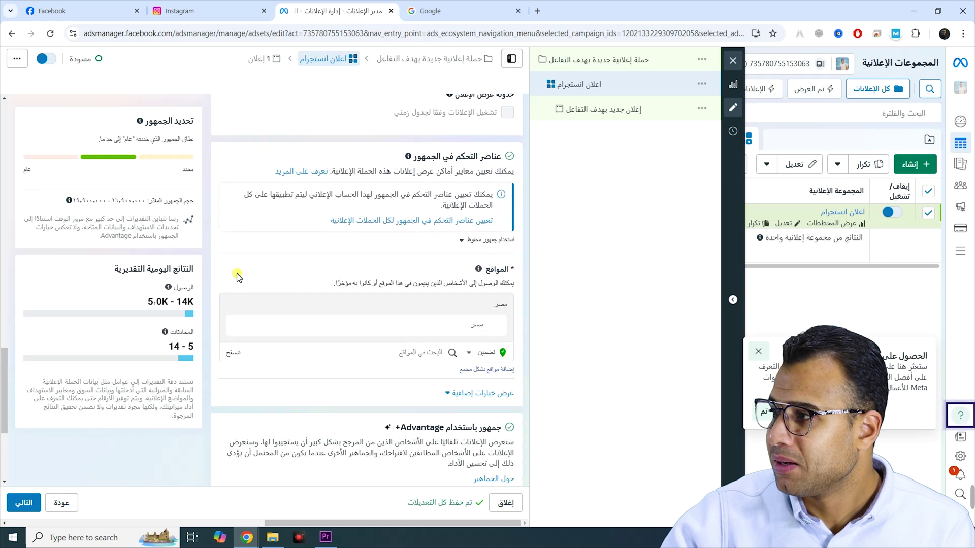
scroll(237, 279, "down", 2)
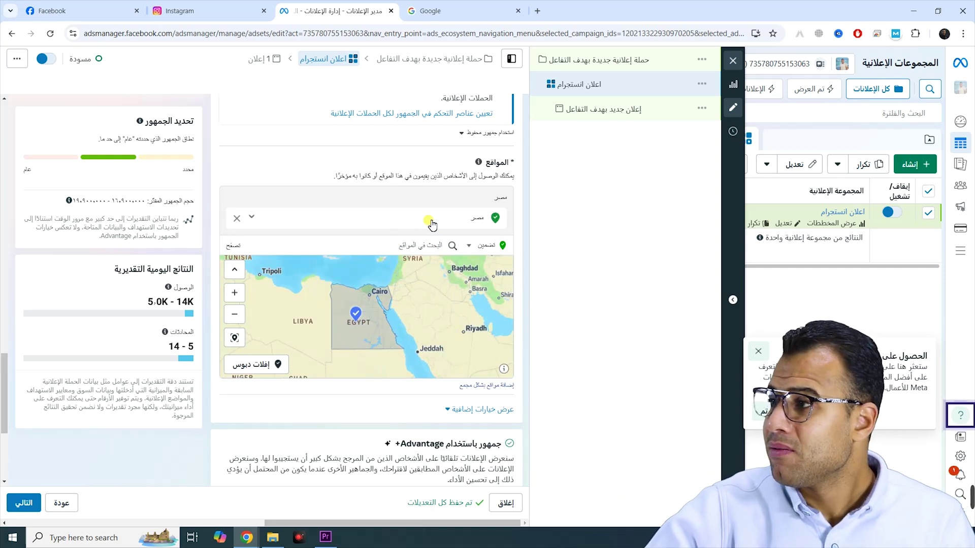
left_click(236, 218)
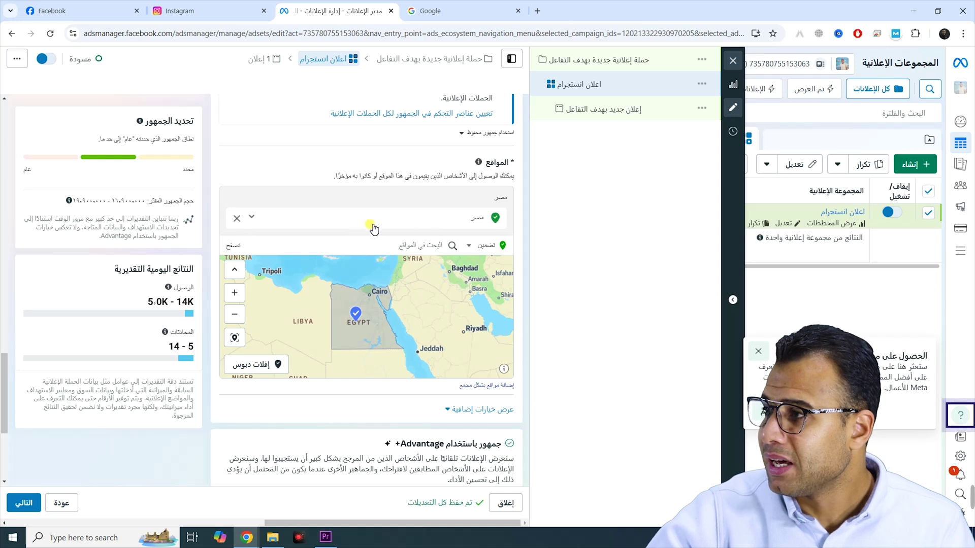
Search the locations for القاهرة and include the city of Cairo, Cairo Governorate.
left_click(432, 225)
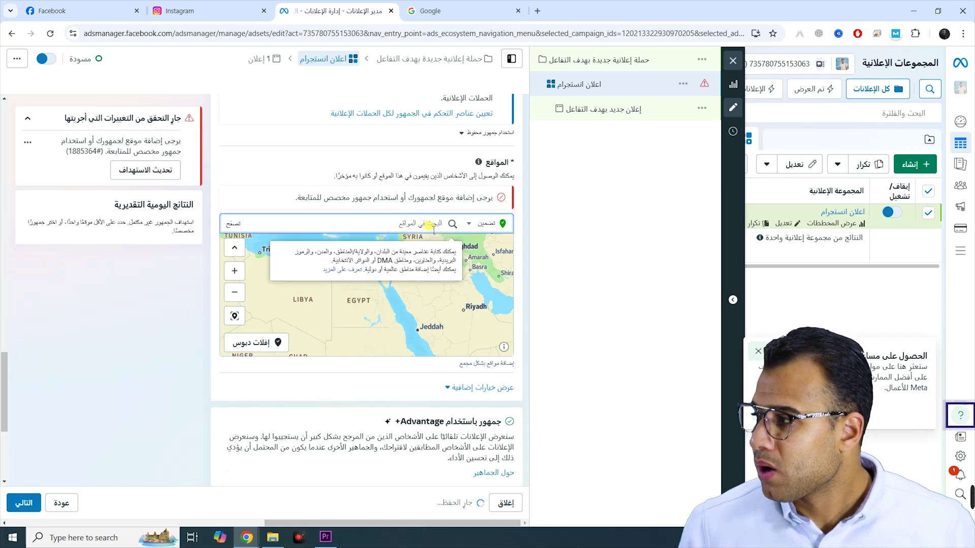
type("القاه")
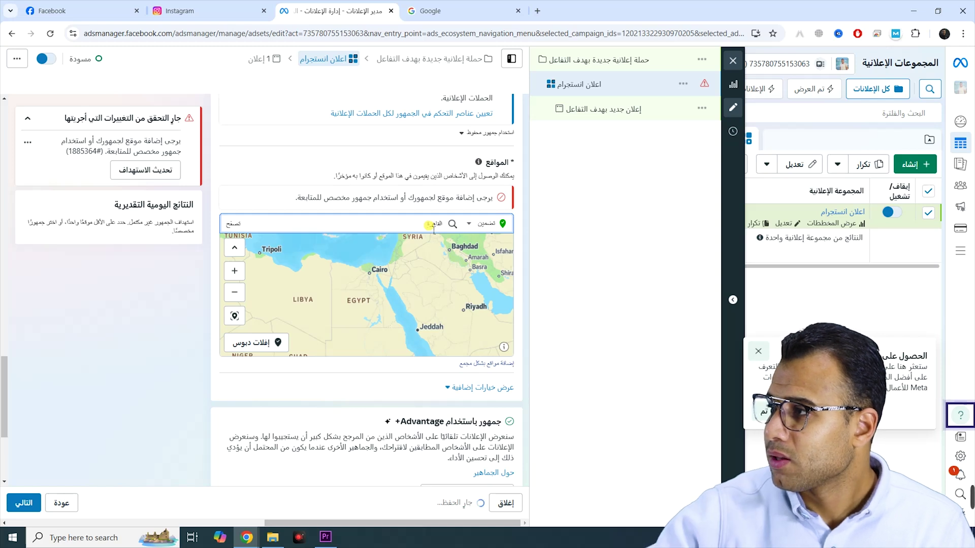
type("رة")
scroll(431, 236, "up", 1)
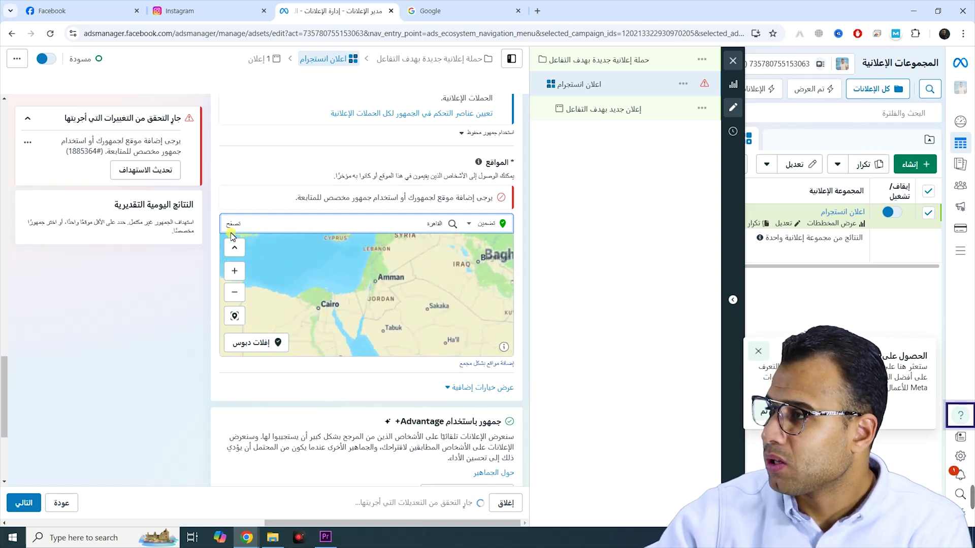
key("ctrl+a")
key("BackSpace")
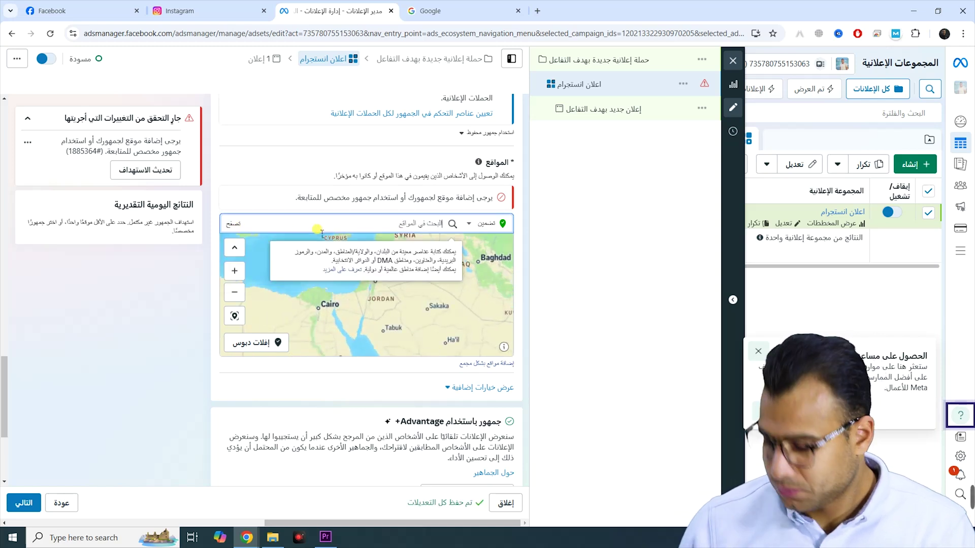
type("القاه")
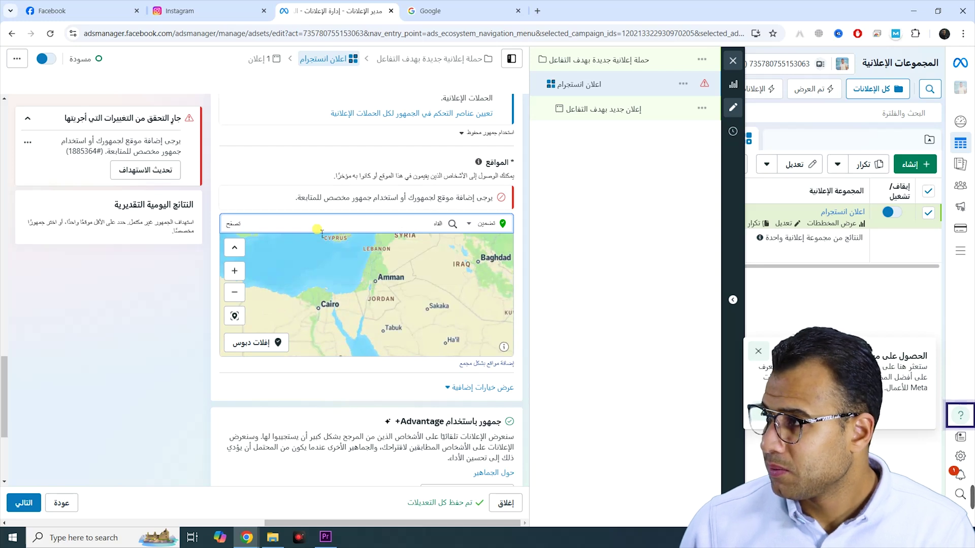
type("رة")
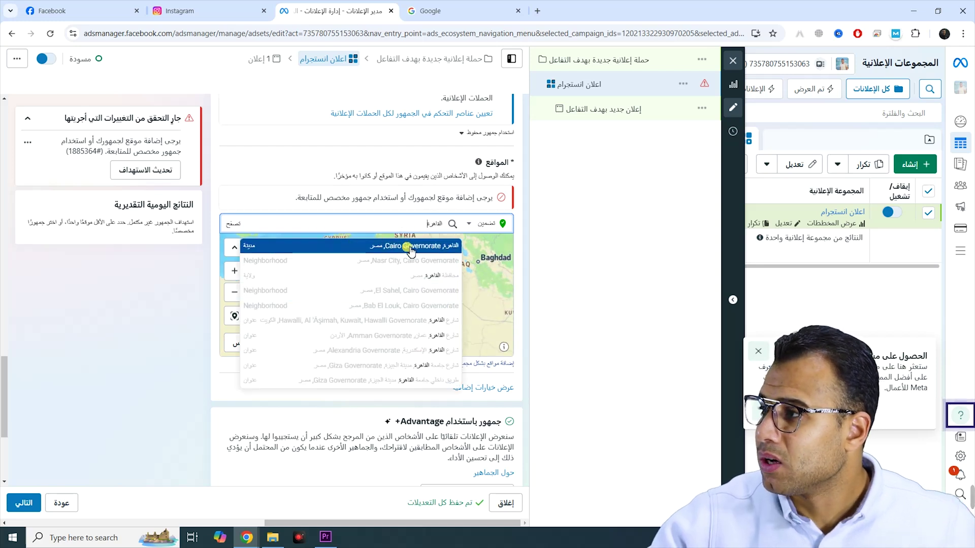
left_click(411, 251)
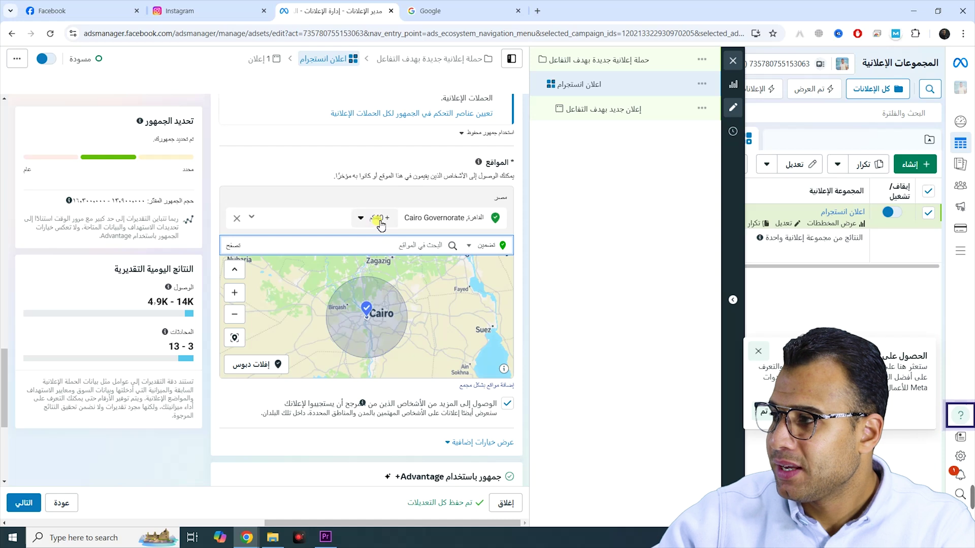
Set the targeting radius around Cairo to 73 km.
double_click(368, 309)
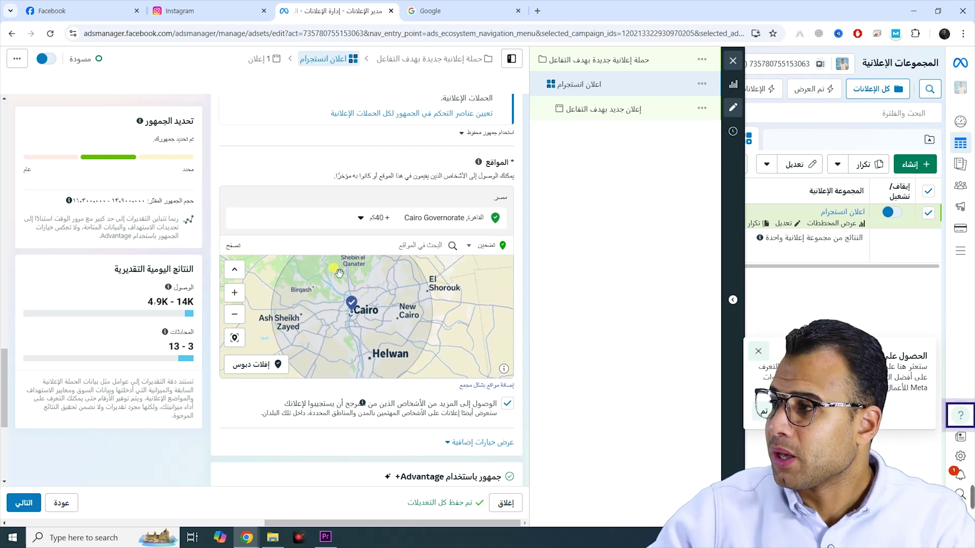
left_click(371, 225)
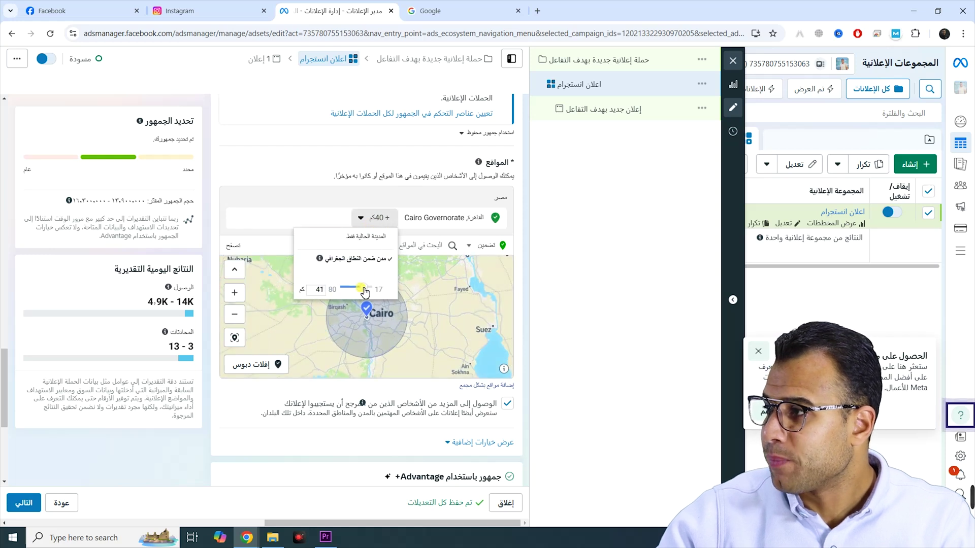
left_click_drag(356, 288, 356, 289)
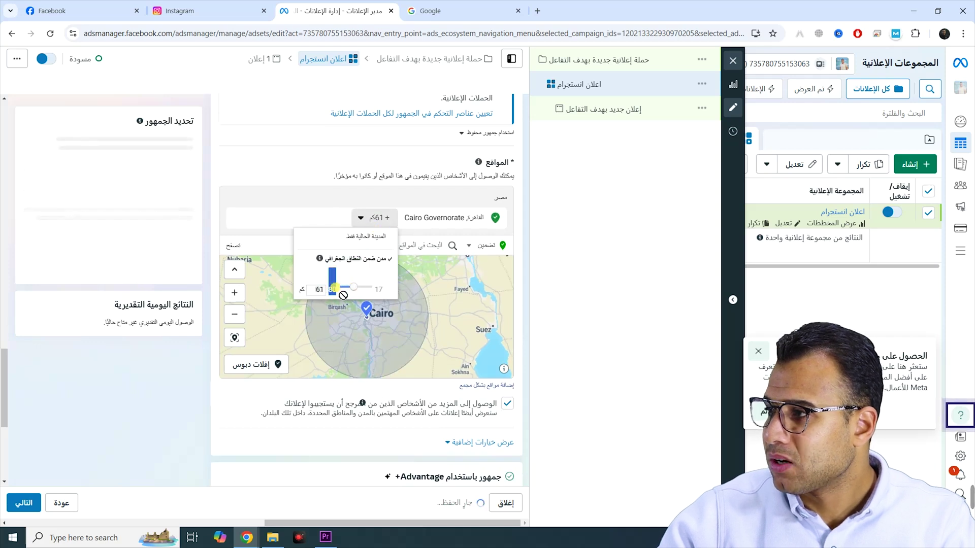
left_click_drag(355, 291, 341, 293)
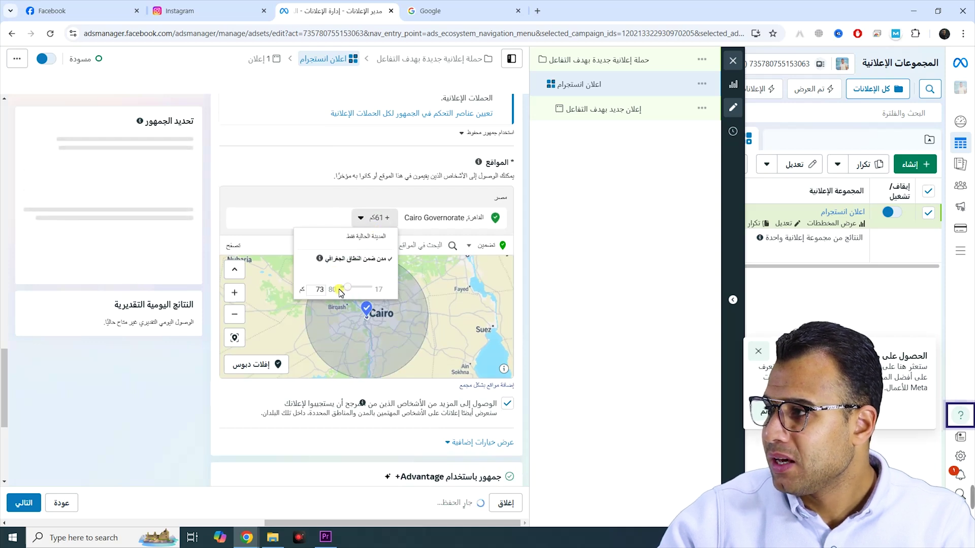
left_click(358, 343)
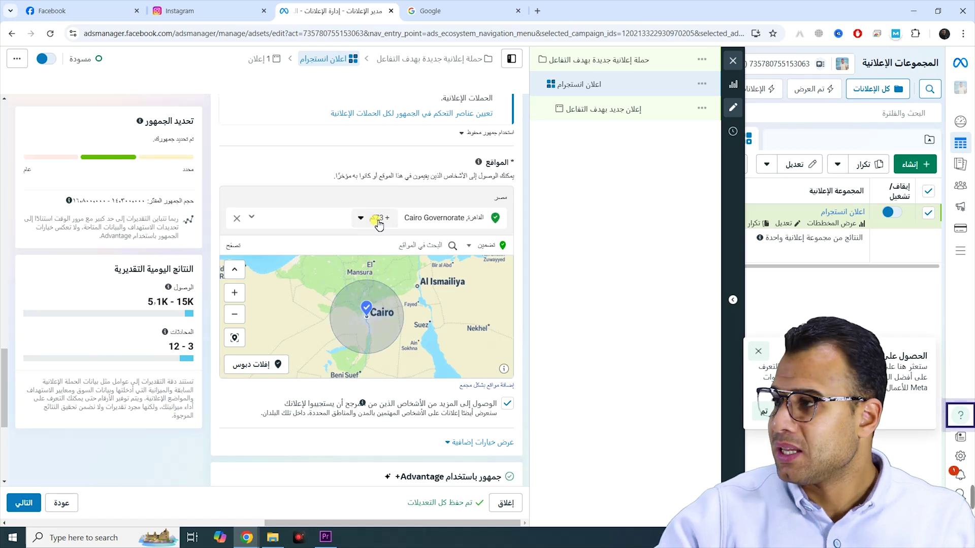
Reduce the targeting radius around Cairo to 17 km.
left_click(379, 222)
left_click_drag(347, 287, 373, 295)
left_click(391, 337)
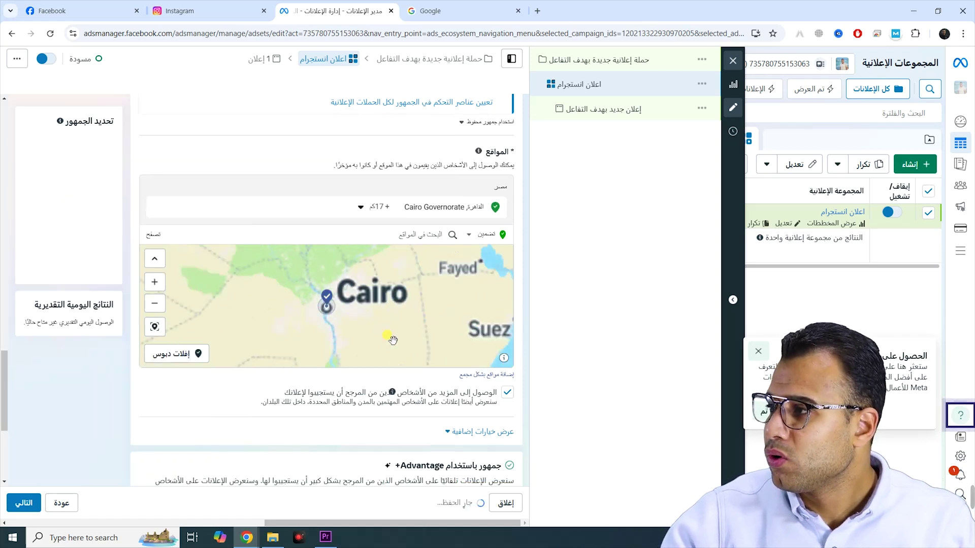
Set the targeting radius around Cairo to 30 km.
left_click(376, 219)
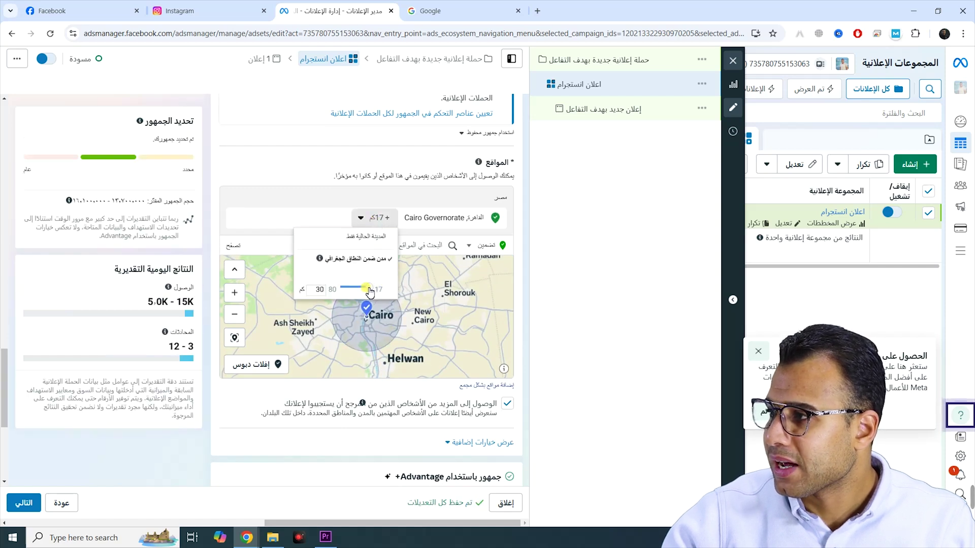
left_click_drag(370, 291, 362, 290)
left_click(348, 316)
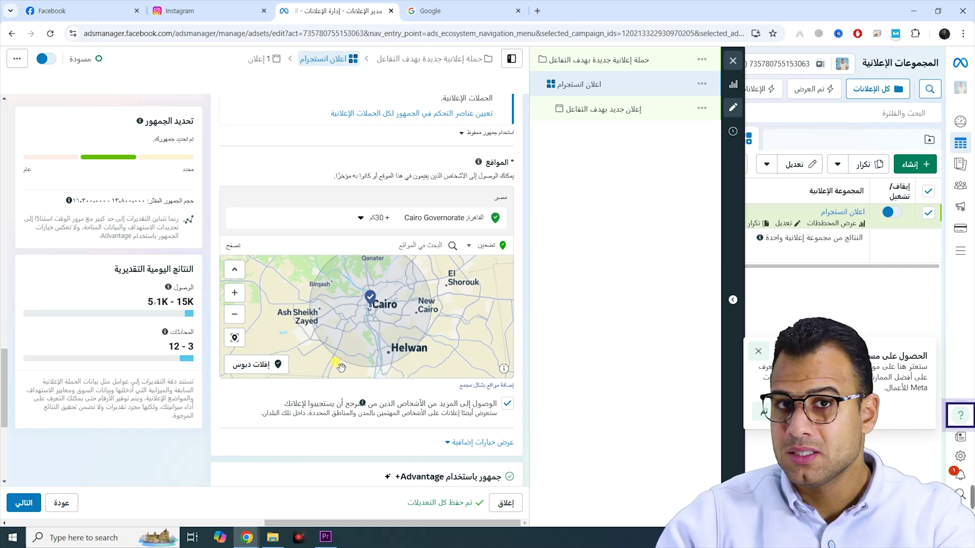
Show the additional audience control options and add Arabic (العربية) to the audience's languages.
scroll(337, 361, "down", 2)
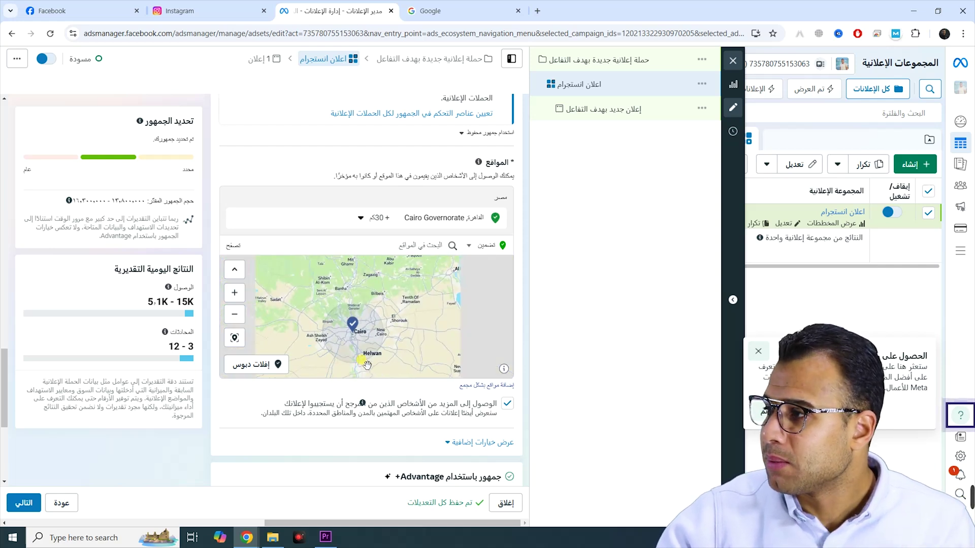
scroll(364, 424, "down", 2)
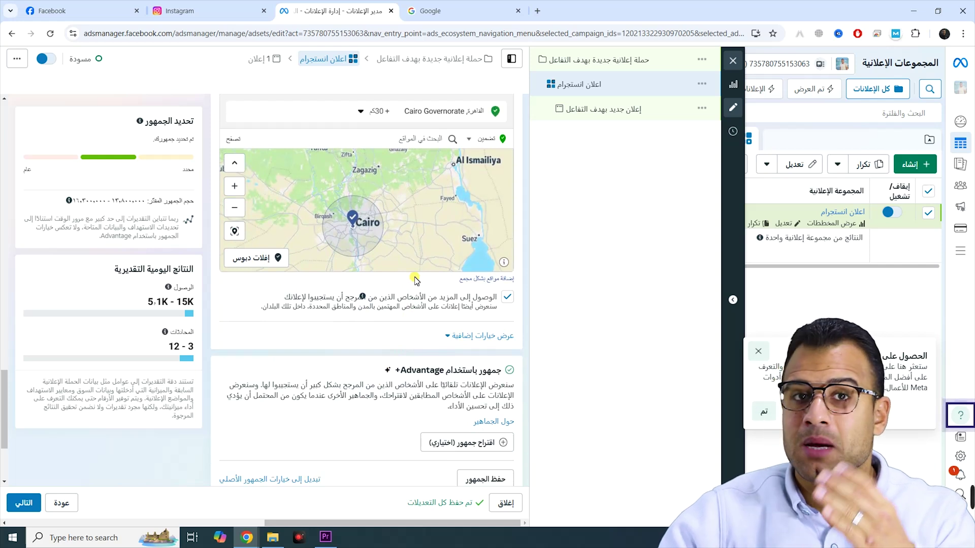
left_click(490, 337)
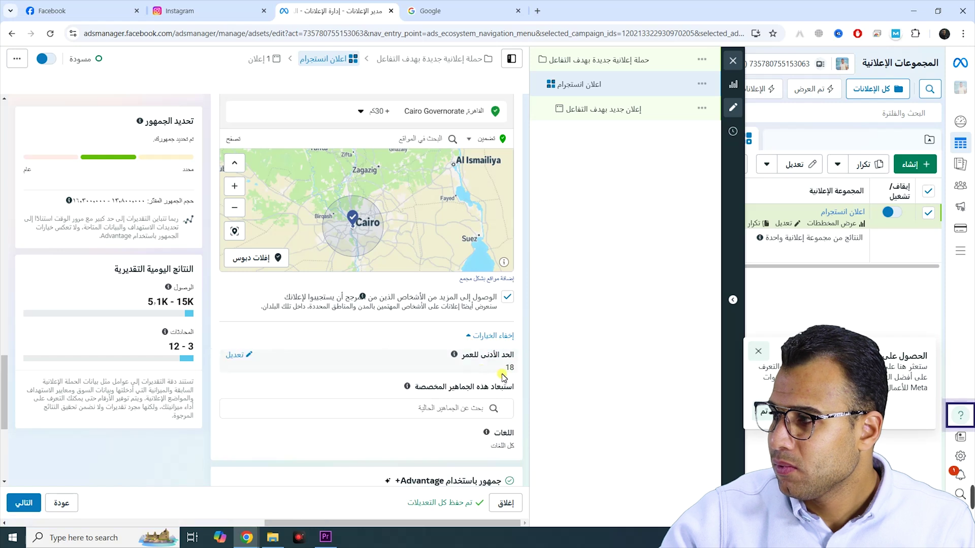
scroll(513, 368, "down", 2)
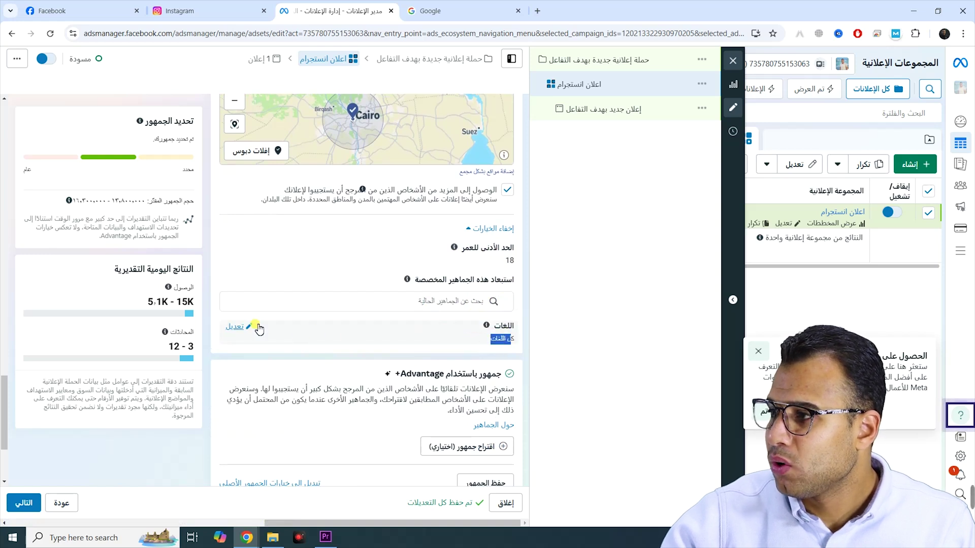
left_click(233, 326)
left_click(342, 366)
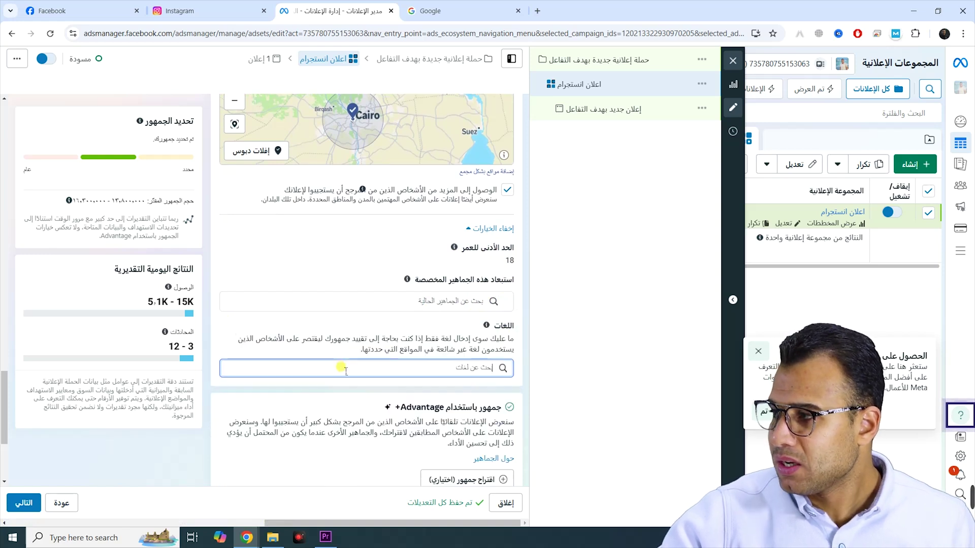
type("العر")
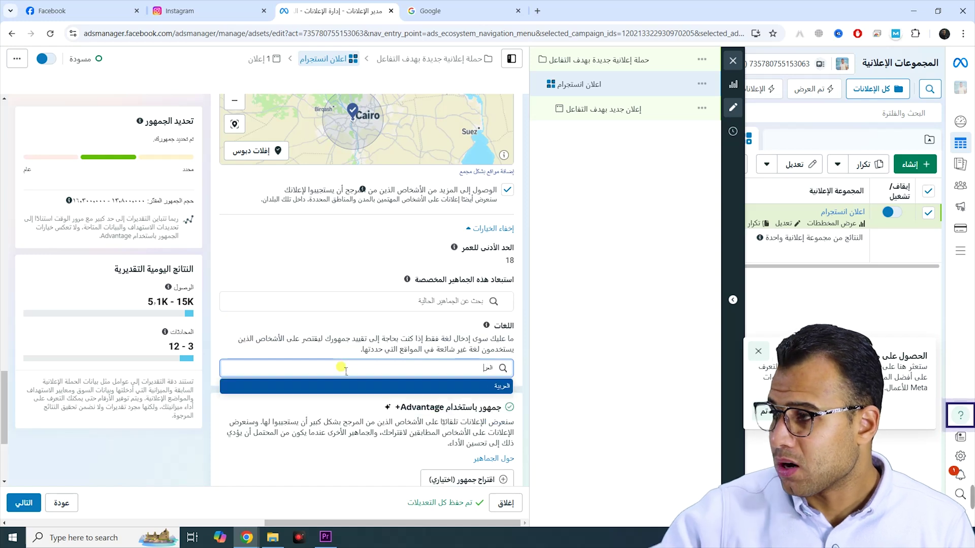
left_click(371, 386)
Add English (All), الإنجليزية (الكل), as a second audience language.
type("ال")
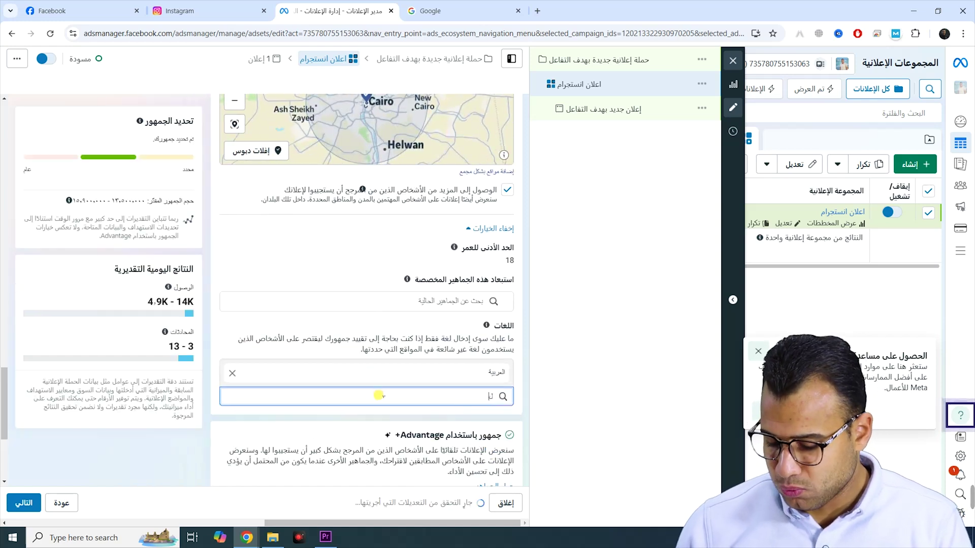
type("إ")
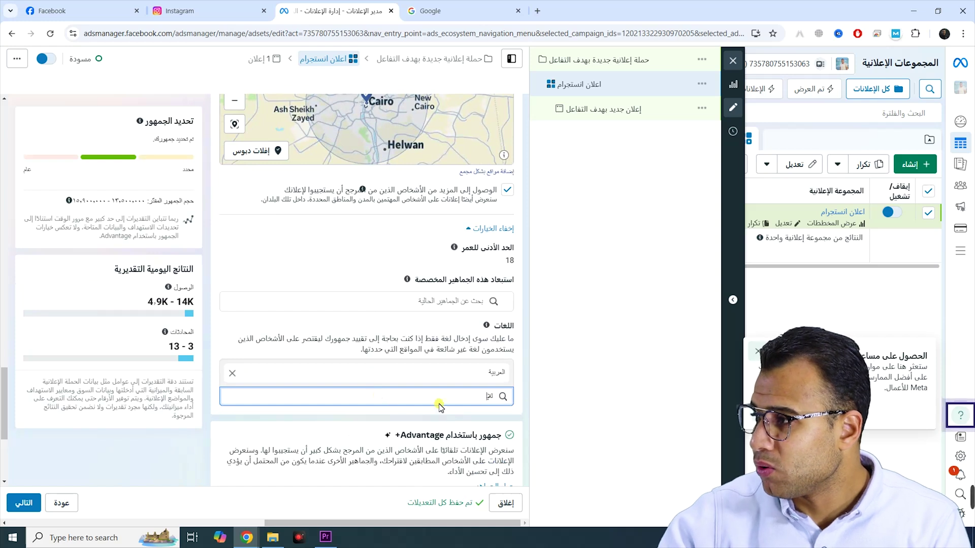
left_click_drag(497, 398, 493, 410)
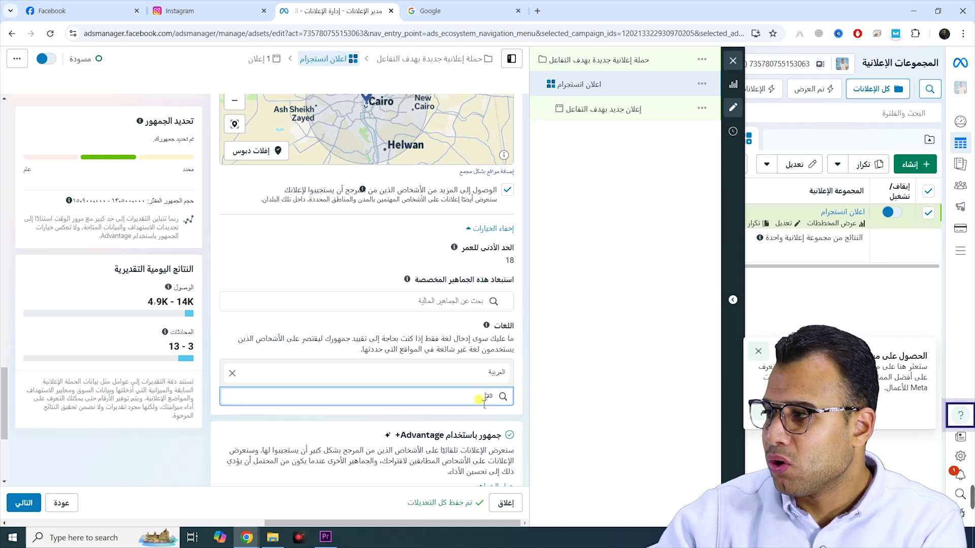
key("BackSpace")
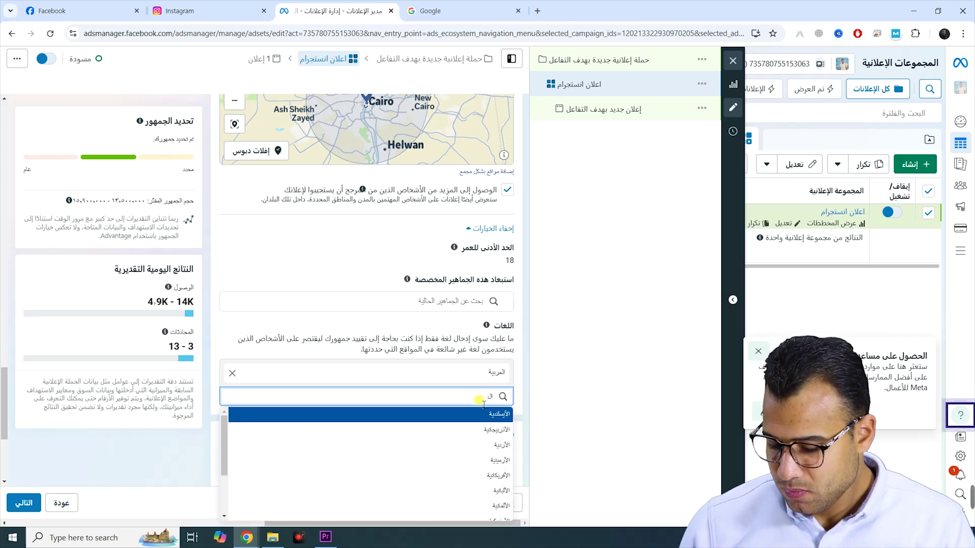
type("إن")
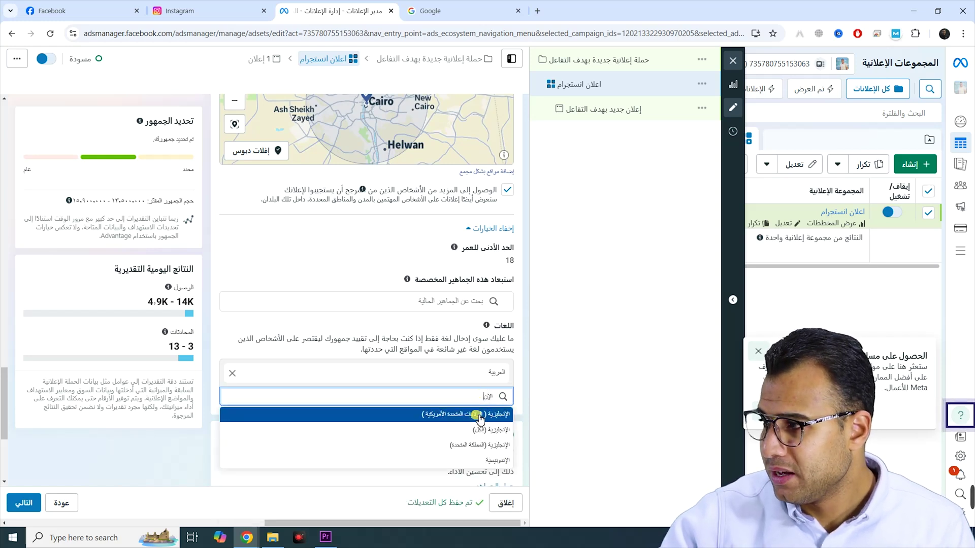
left_click(492, 432)
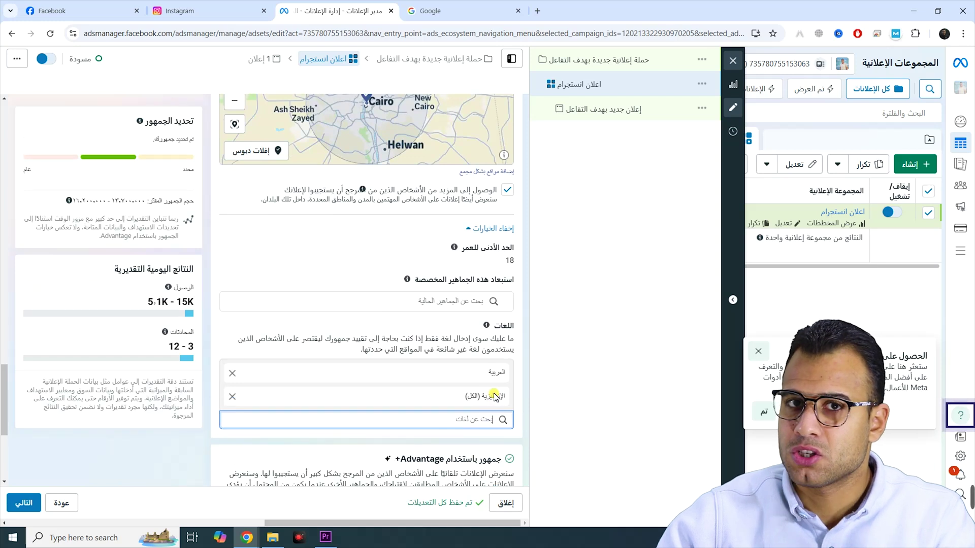
scroll(495, 391, "down", 4)
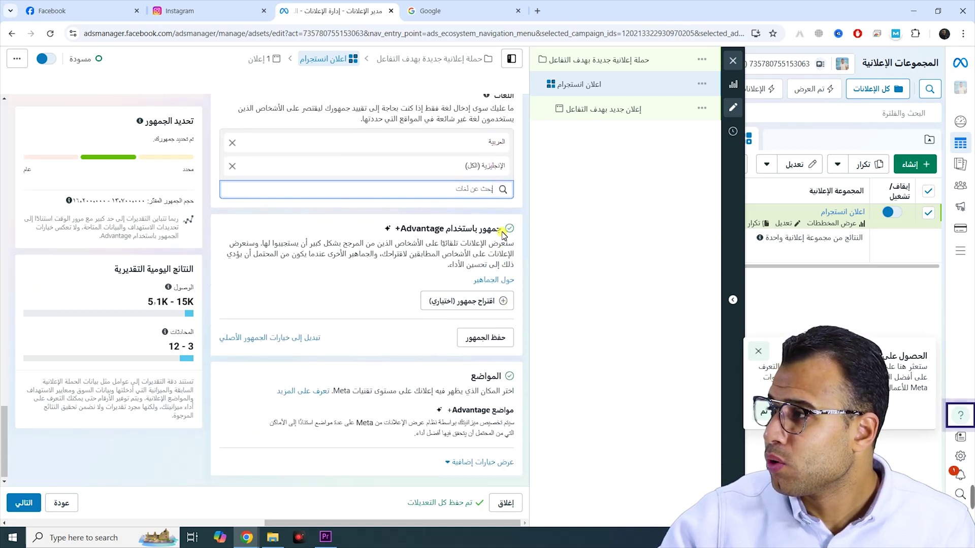
Open the ad set's placements for editing and switch them to manual placements (المواضع اليدوية).
left_click_drag(501, 229, 440, 231)
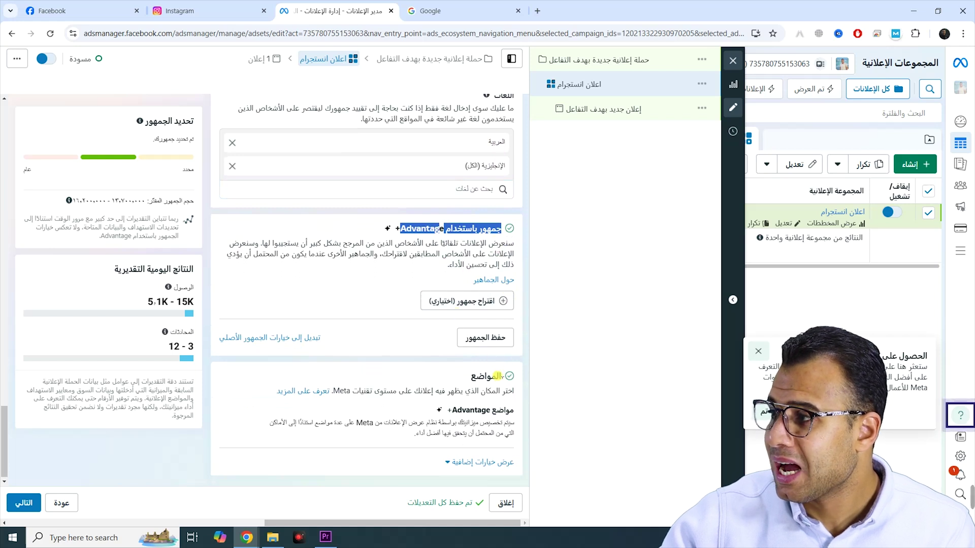
left_click_drag(495, 377, 471, 378)
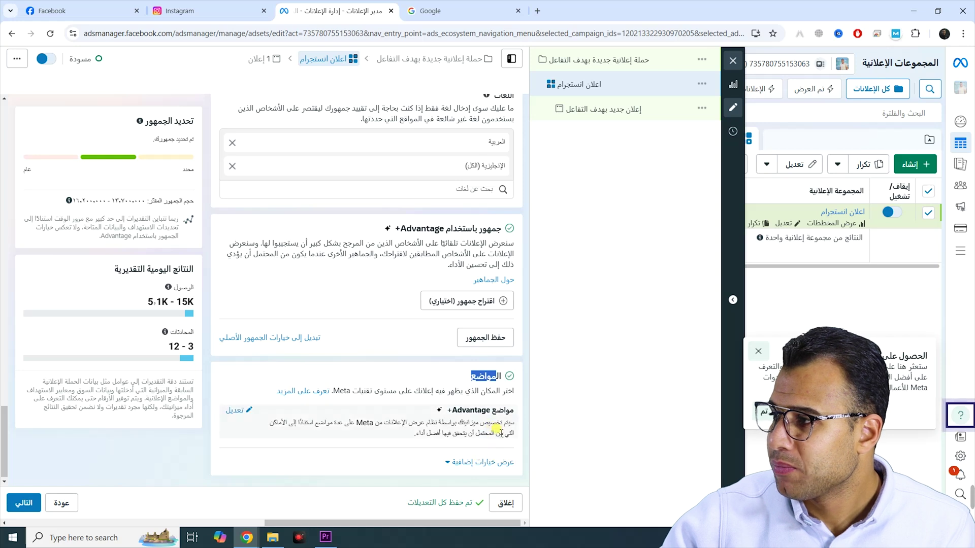
left_click(242, 410)
scroll(428, 354, "down", 1)
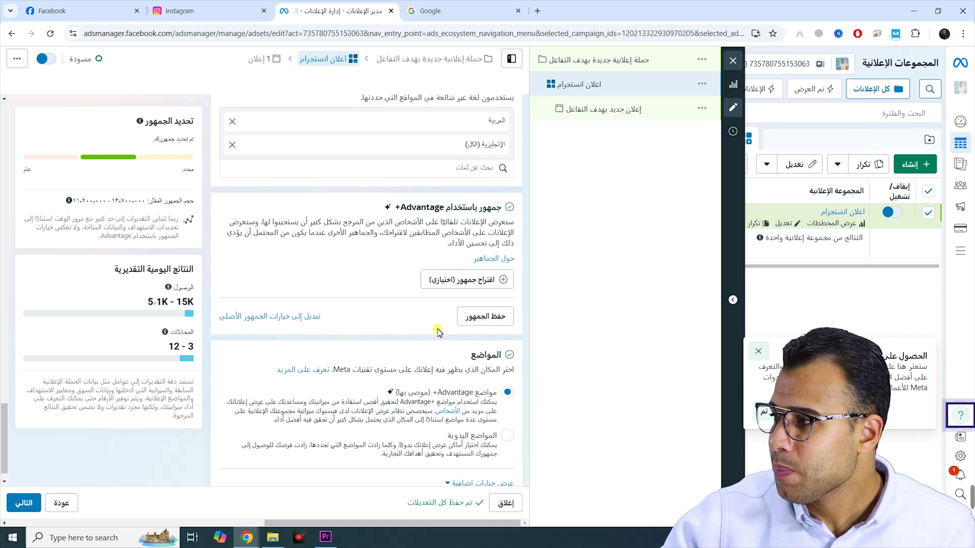
left_click(506, 415)
scroll(442, 318, "down", 2)
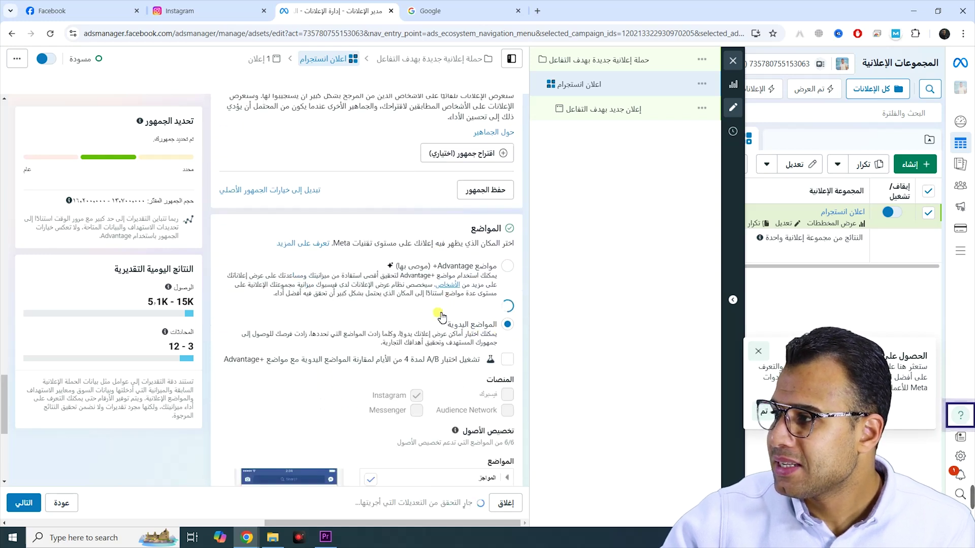
Review the platforms and the placement types under the manual placements, and show the additional placement options.
scroll(439, 254, "down", 4)
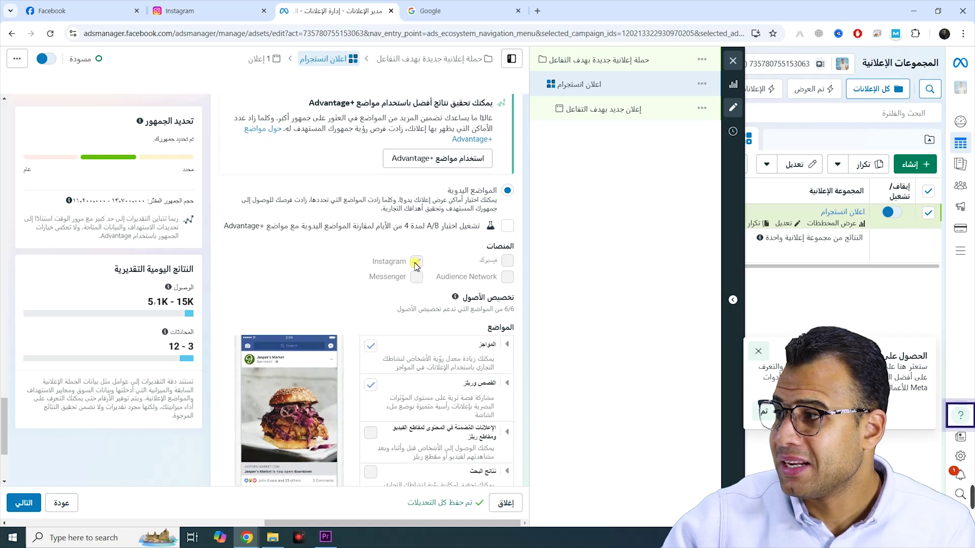
scroll(456, 254, "down", 2)
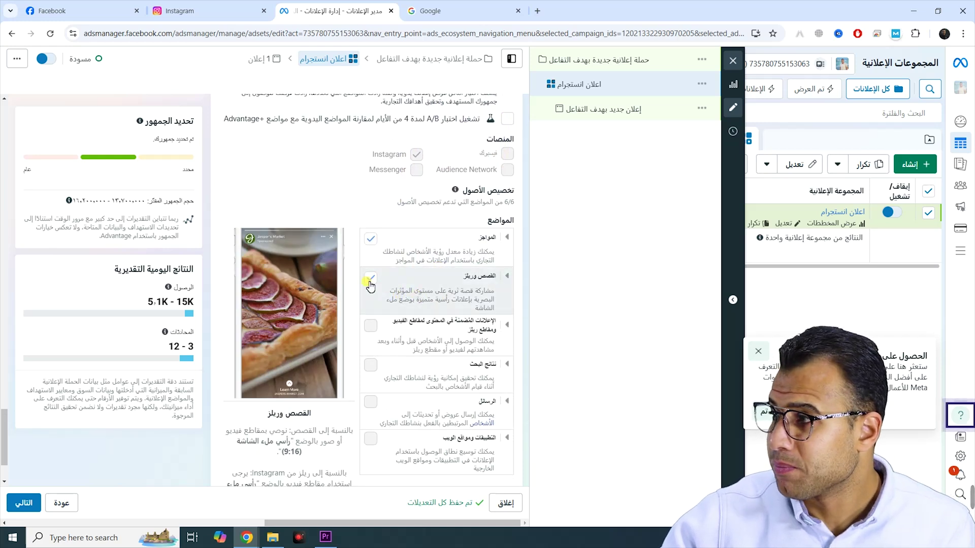
scroll(347, 285, "down", 1)
scroll(347, 284, "down", 1)
left_click(483, 453)
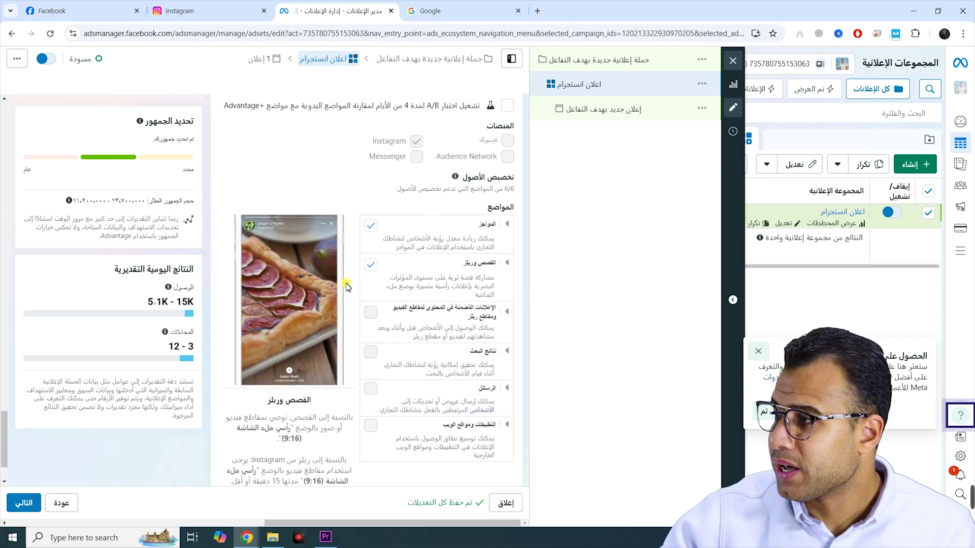
Examine the placement list, the device and brand safety settings, and the estimated daily reach of the ad set.
scroll(437, 376, "down", 2)
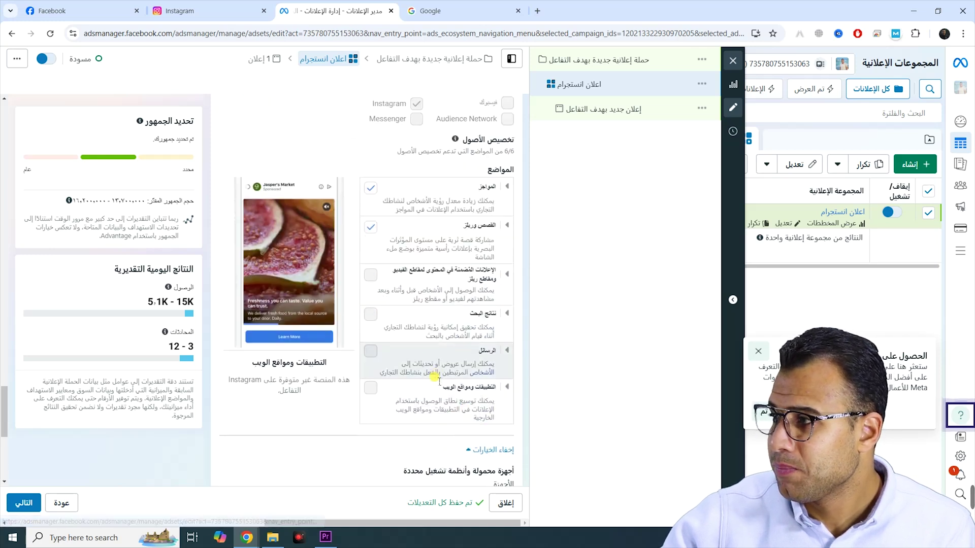
scroll(401, 274, "up", 2)
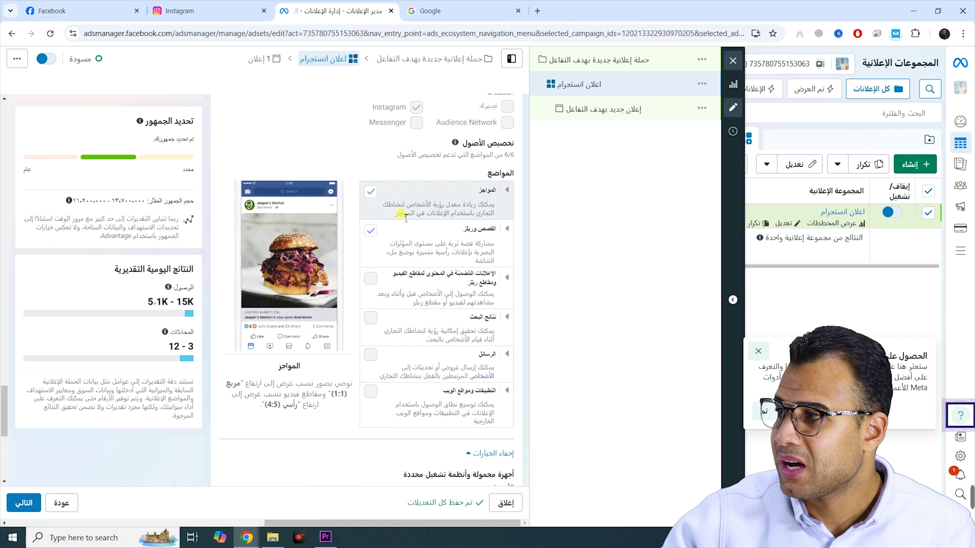
scroll(357, 258, "down", 2)
scroll(358, 259, "down", 4)
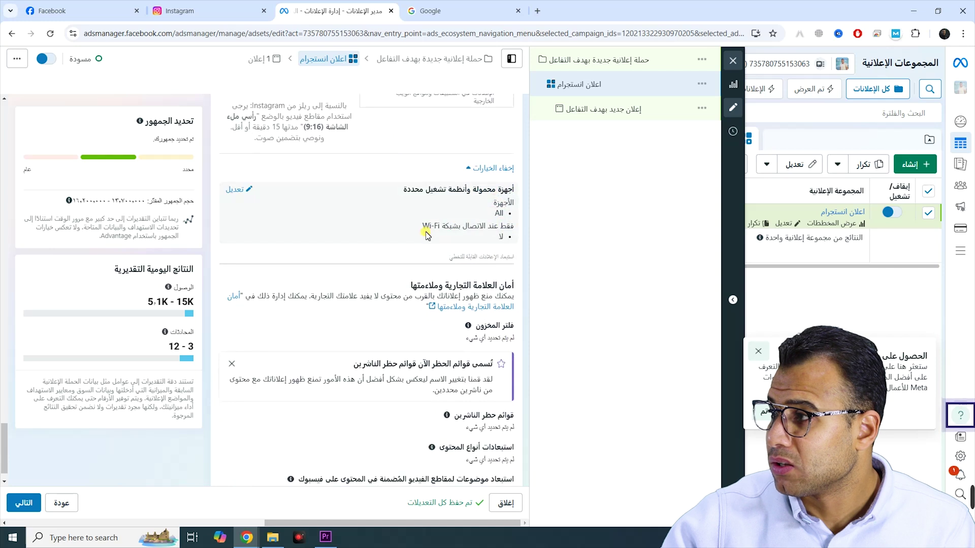
scroll(447, 279, "down", 1)
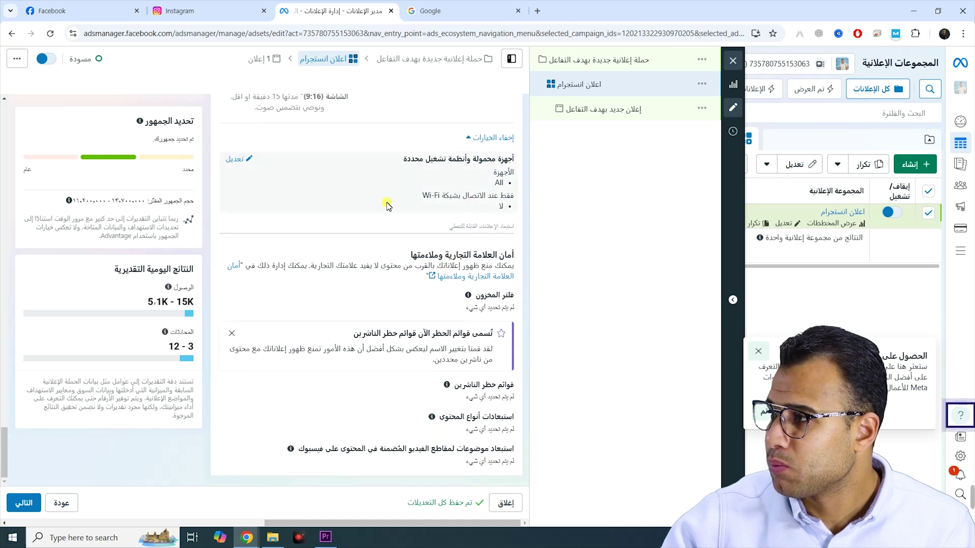
scroll(277, 466, "up", 10)
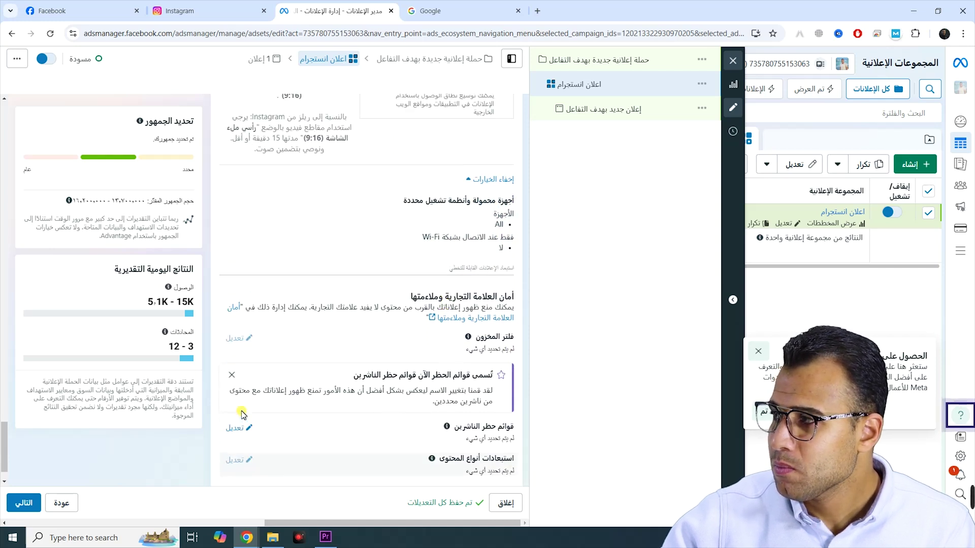
scroll(273, 369, "down", 10)
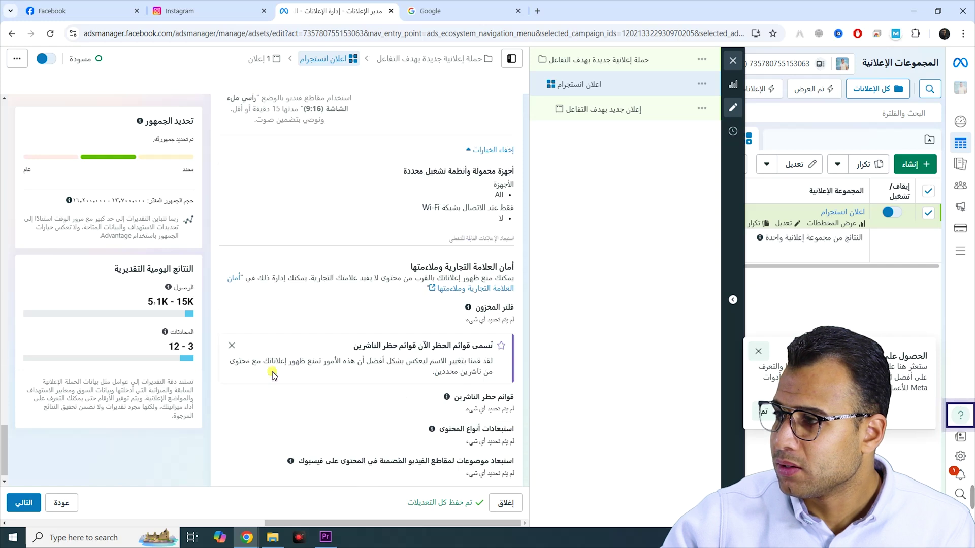
double_click(192, 288)
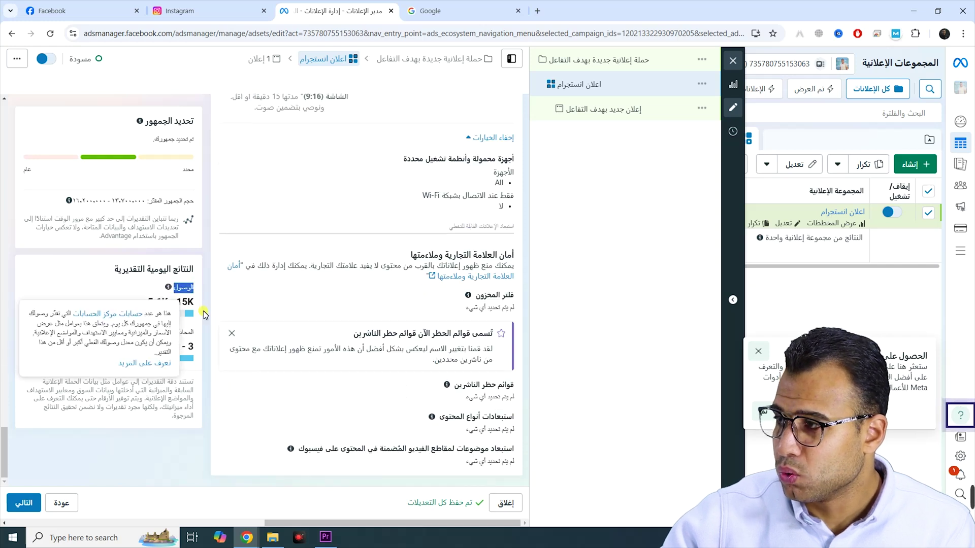
left_click_drag(196, 302, 148, 307)
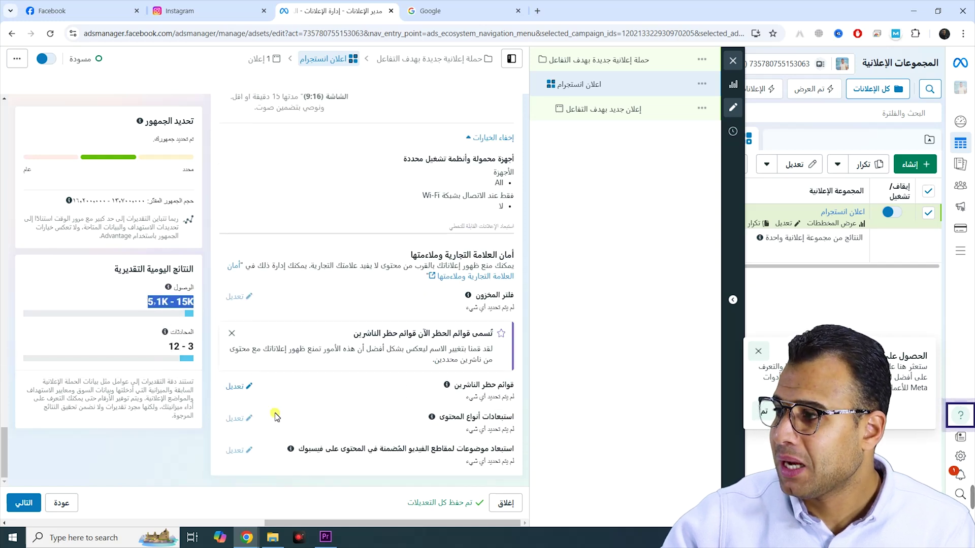
Proceed to the ad level and set the ad setup to use an existing post (استخدام منشور حالي).
left_click(25, 504)
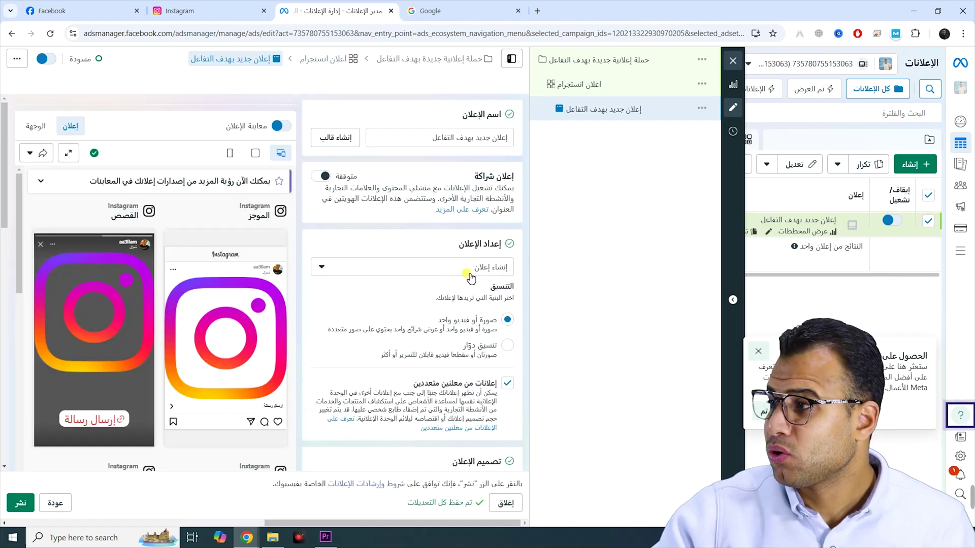
left_click_drag(501, 244, 468, 246)
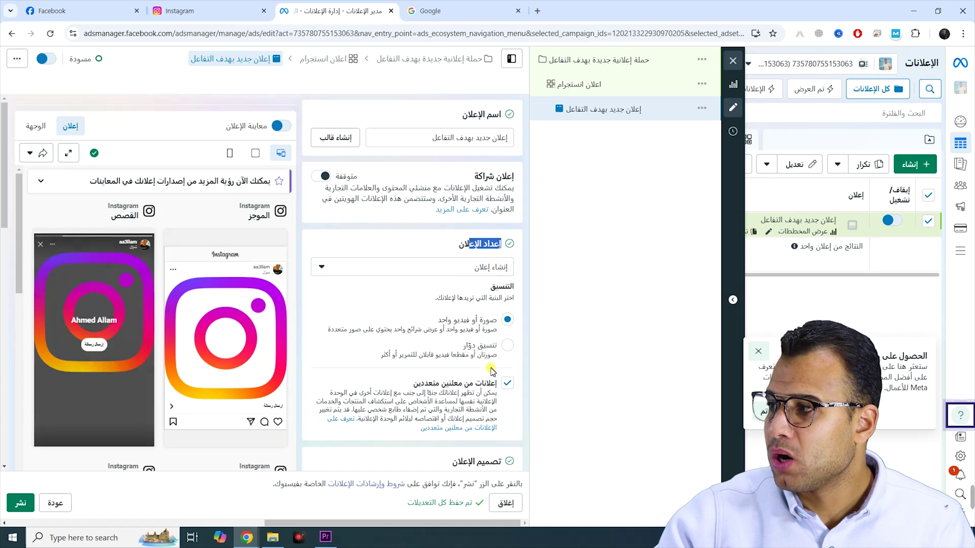
left_click(460, 268)
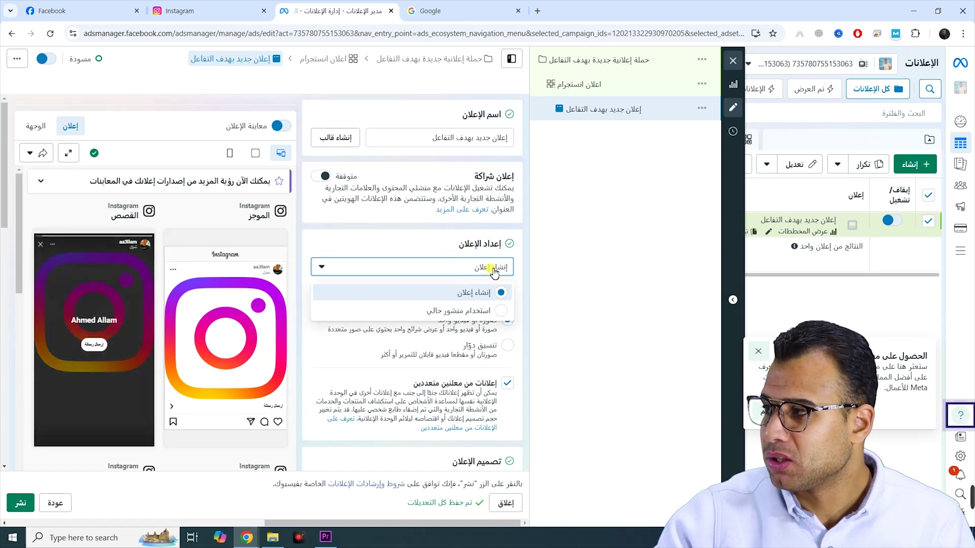
left_click(458, 312)
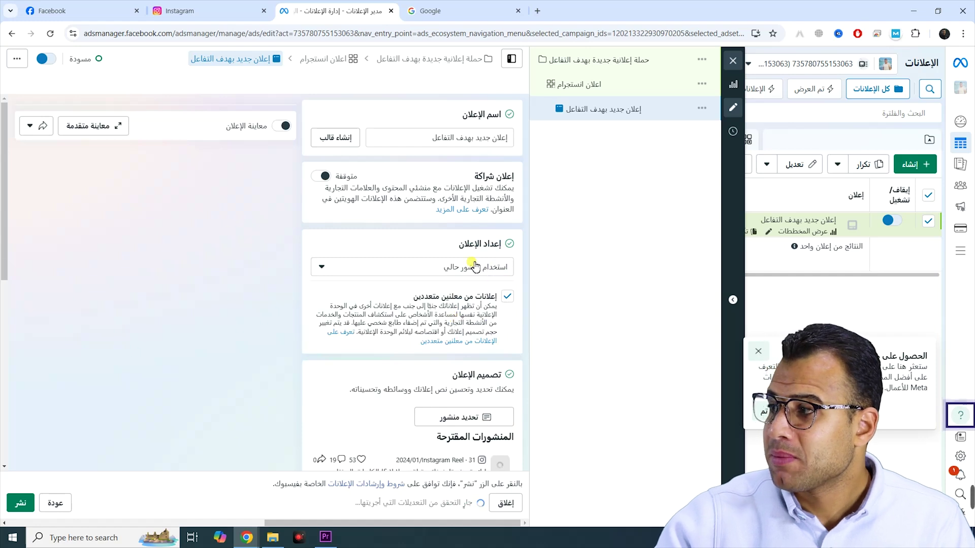
Select the Instagram carousel post about the new Apple glasses, dated 2024/11/29, as the ad's post.
scroll(477, 274, "down", 1)
scroll(466, 271, "down", 1)
scroll(466, 270, "down", 1)
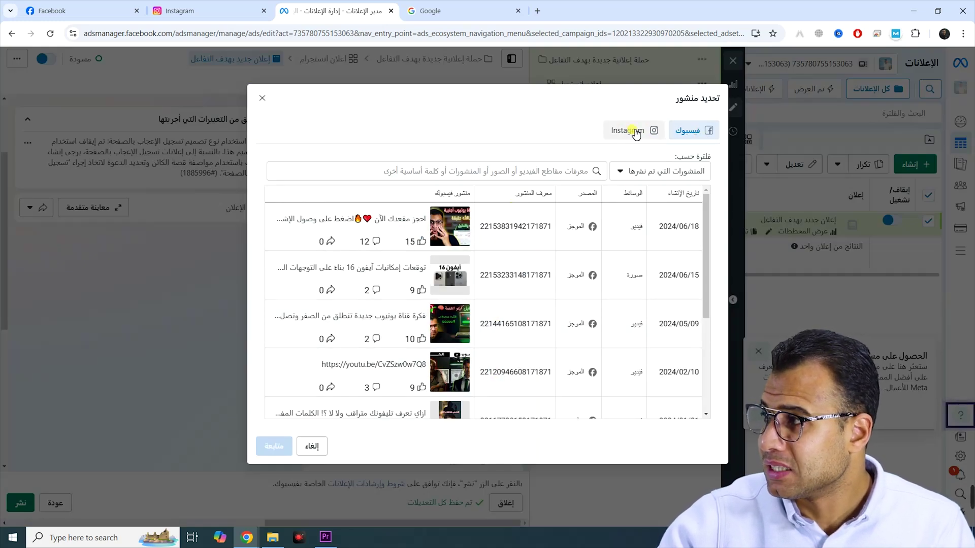
scroll(524, 272, "down", 3)
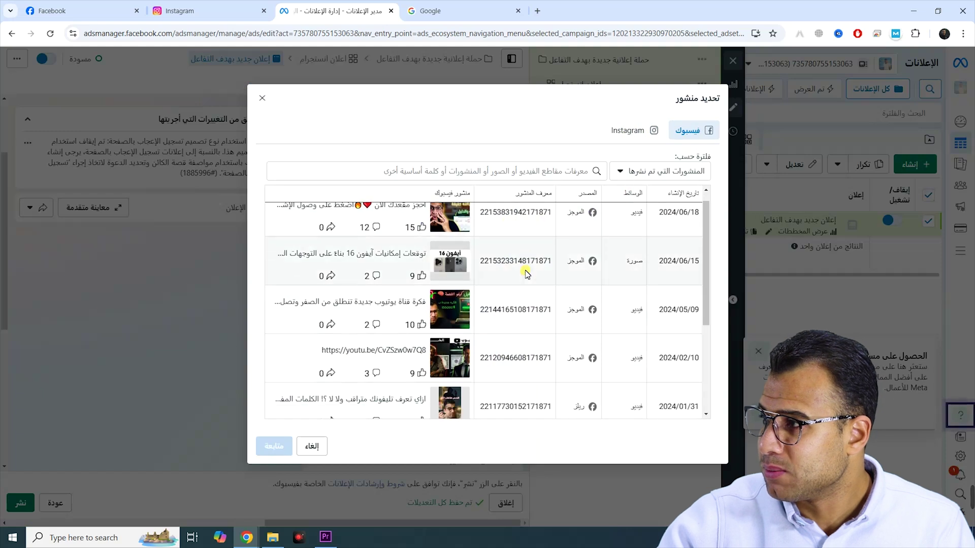
left_click(644, 131)
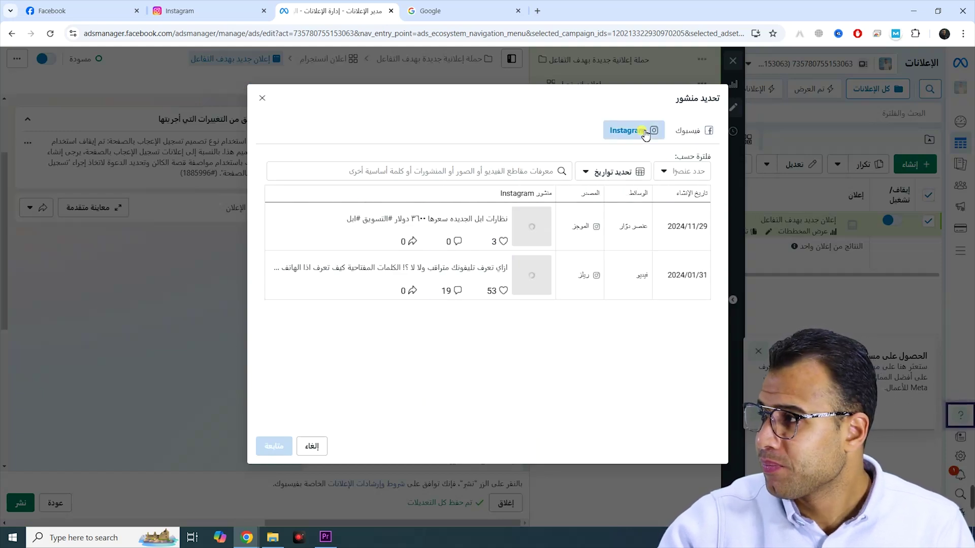
left_click(481, 229)
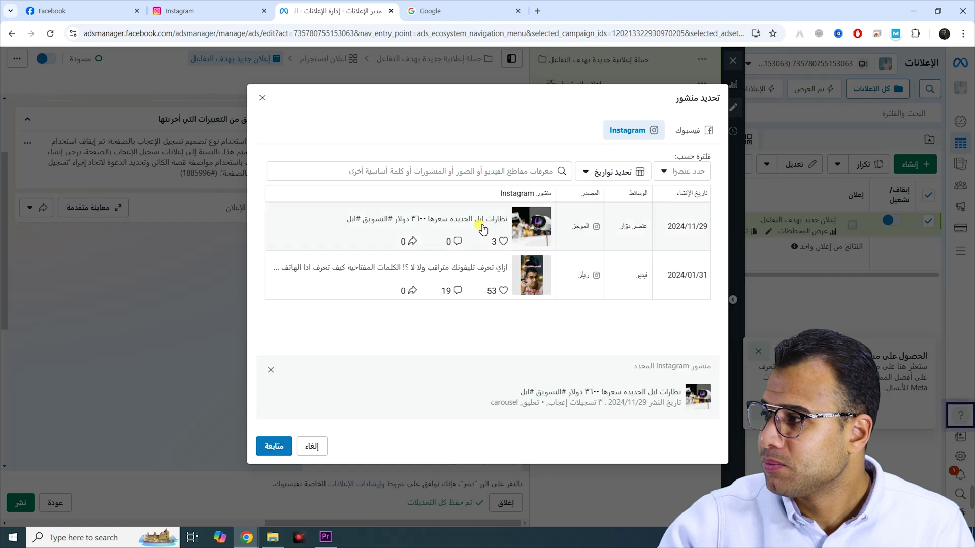
left_click(285, 447)
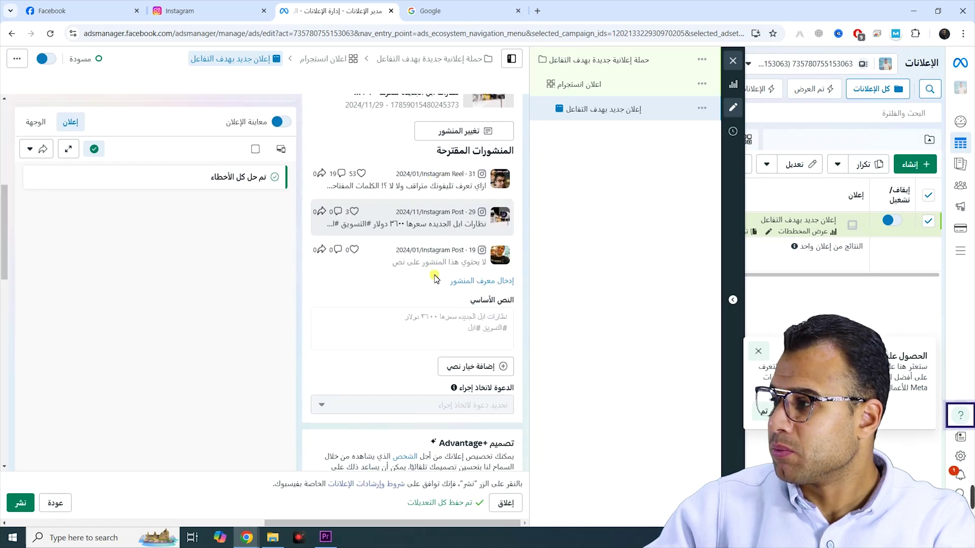
Examine the ad's Advantage+ creative enhancements, message template with its greeting and questions, and tracking settings.
scroll(457, 228, "down", 3)
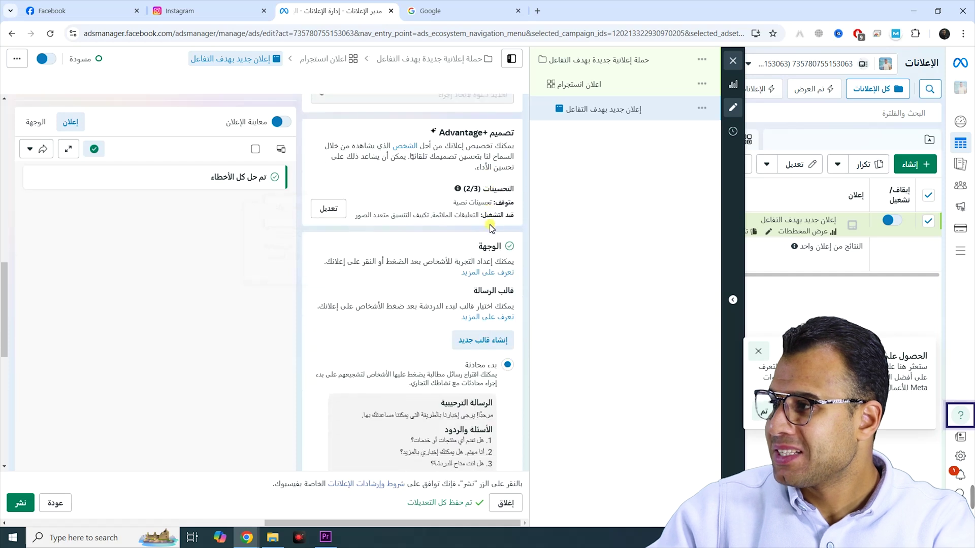
left_click_drag(513, 168, 475, 164)
scroll(486, 259, "down", 1)
scroll(487, 269, "down", 2)
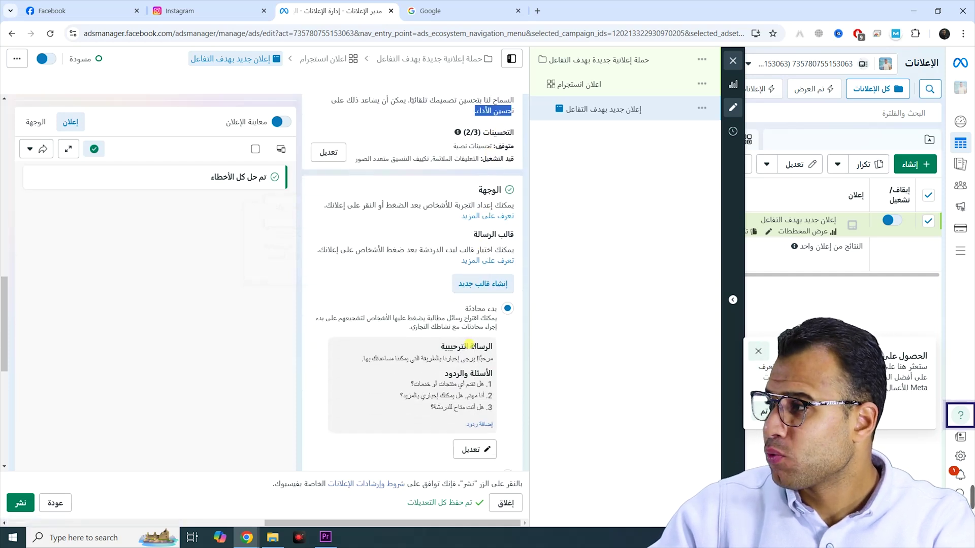
scroll(490, 271, "down", 2)
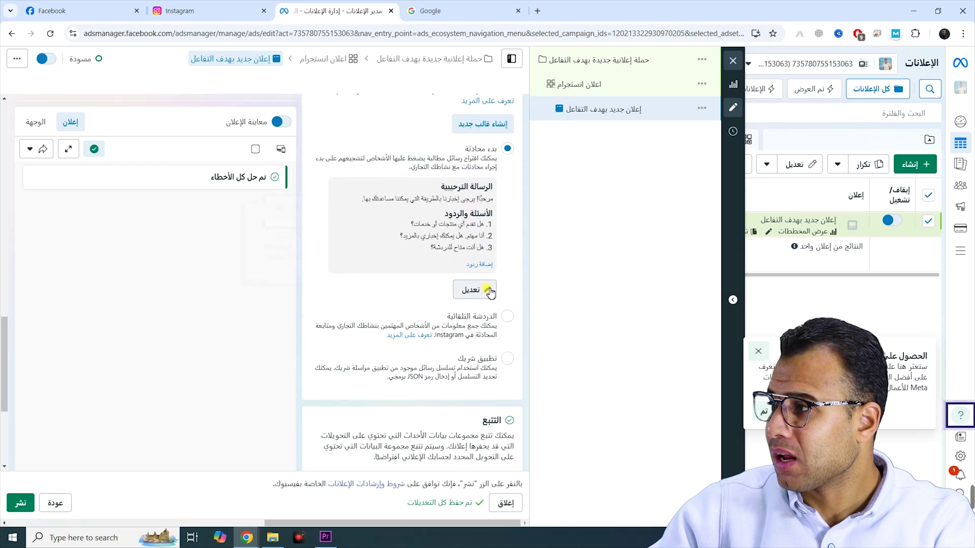
scroll(489, 290, "up", 2)
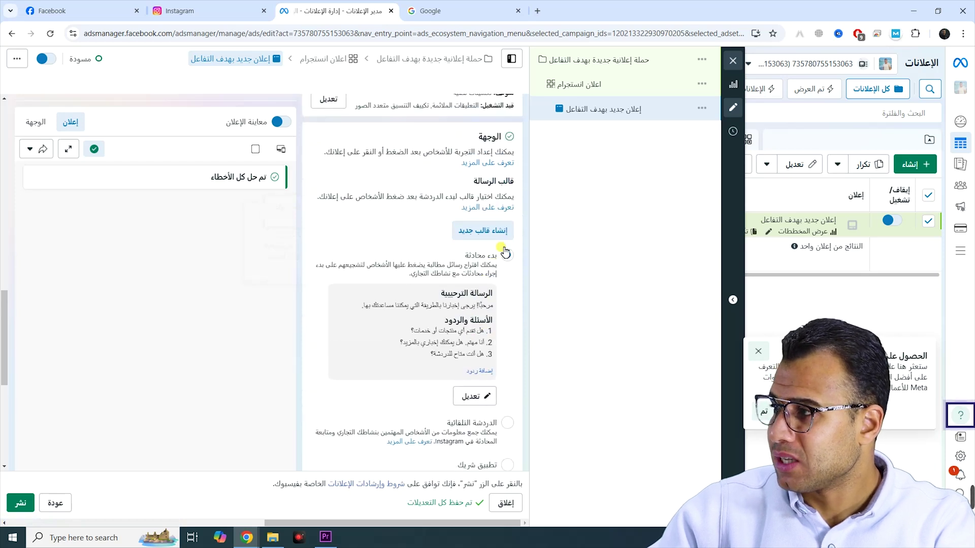
scroll(441, 344, "down", 4)
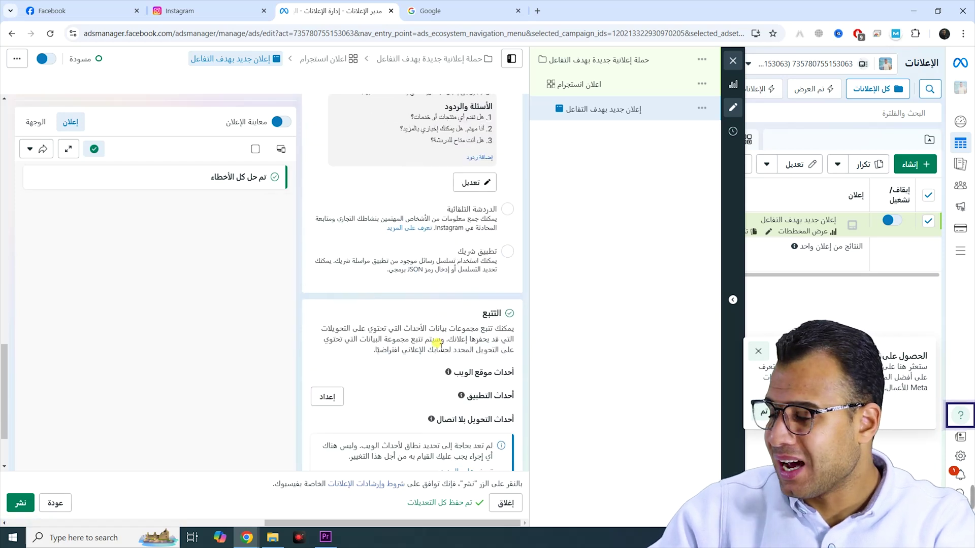
scroll(437, 344, "down", 3)
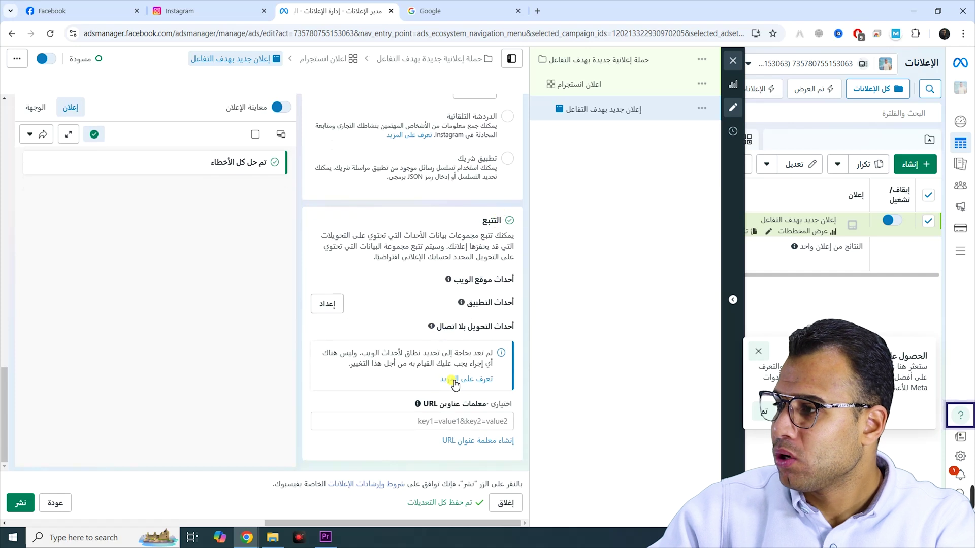
Publish the Instagram ad campaign.
left_click(23, 505)
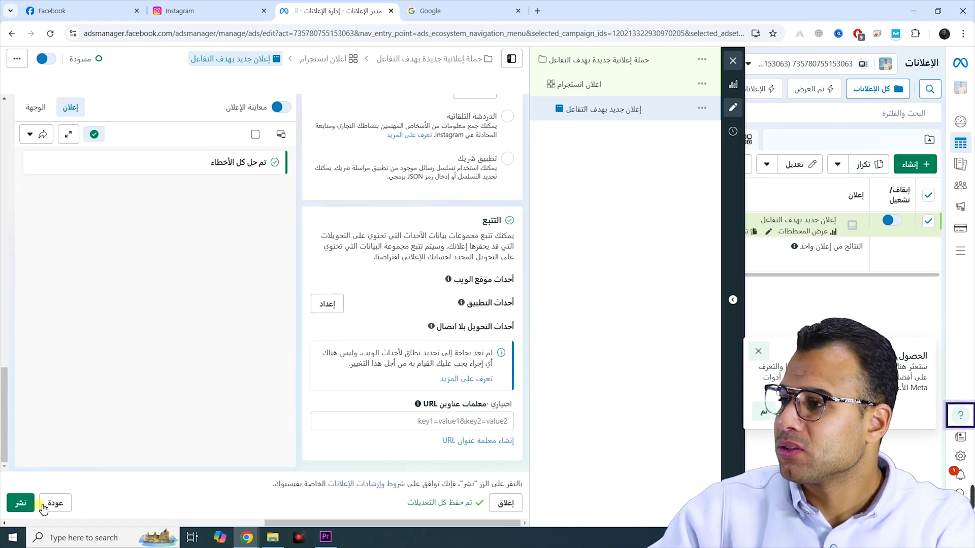